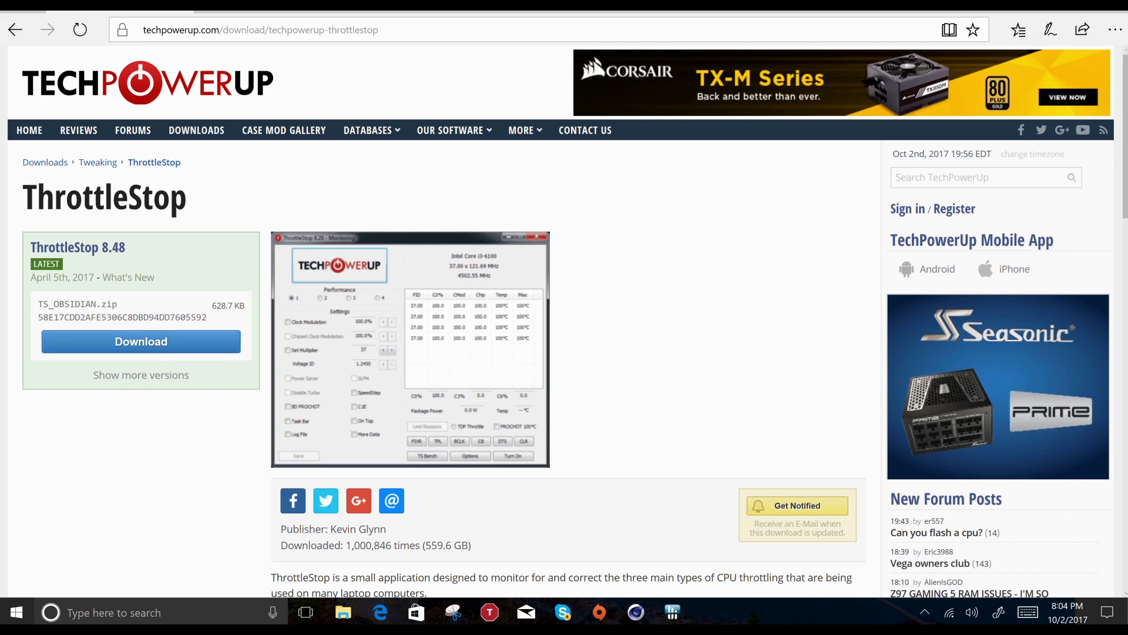
# Set ThrottleStop's CPU Core offset voltage to -144.5 mV in FIVR and apply it
pyautogui.click(492, 617)
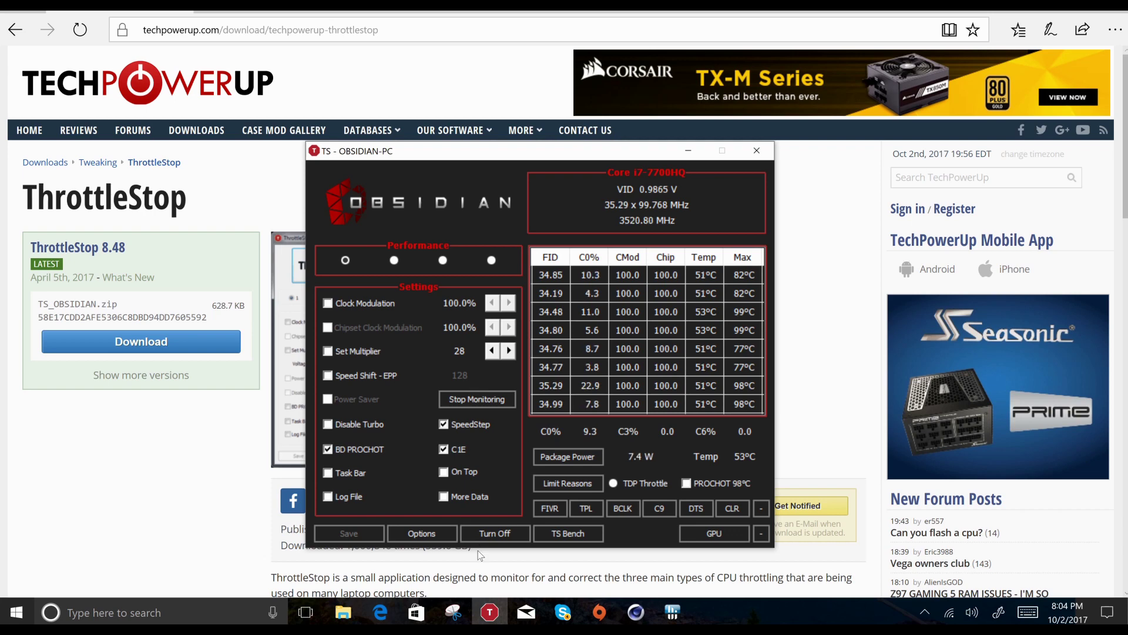
pyautogui.click(552, 509)
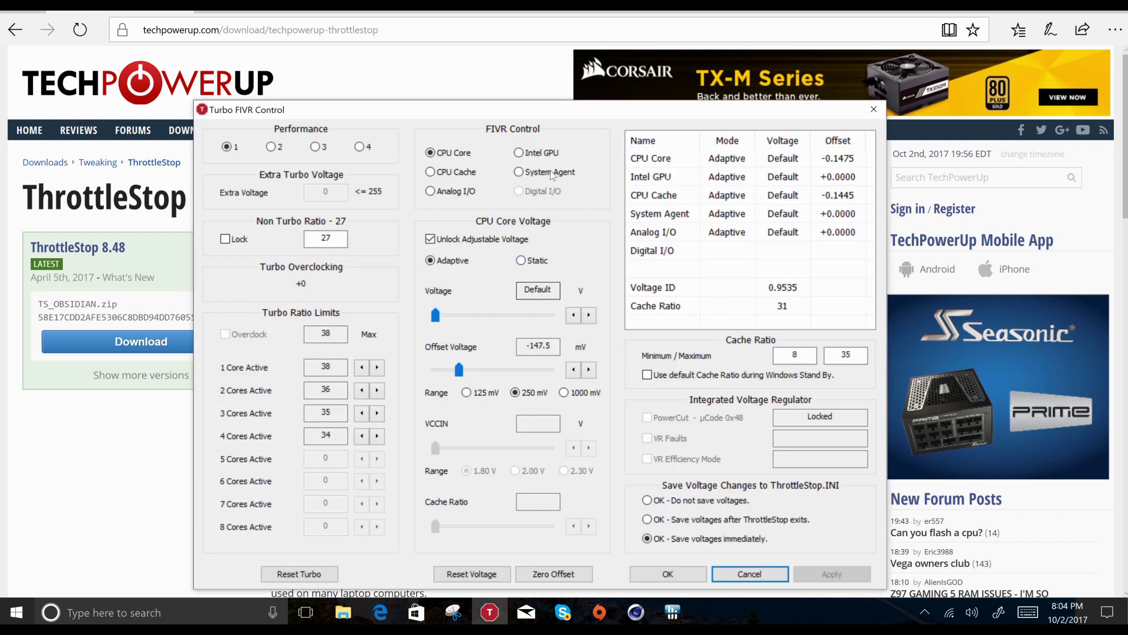
pyautogui.moveTo(560, 116); pyautogui.dragTo(564, 57)
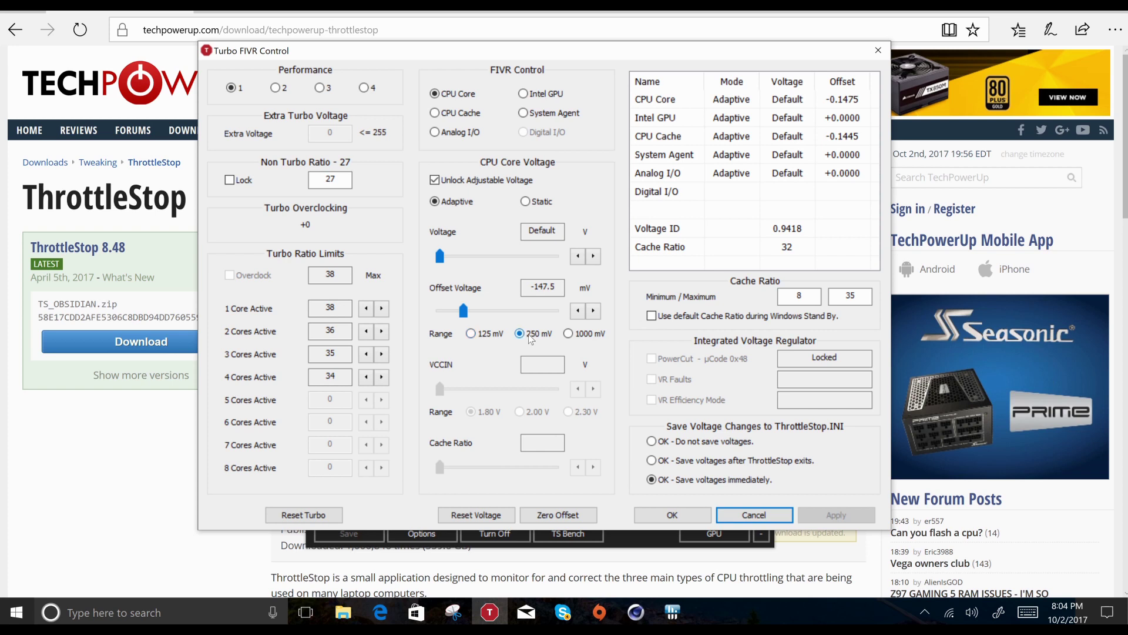
pyautogui.moveTo(465, 315)
pyautogui.mouseDown()
pyautogui.moveTo(487, 312)
pyautogui.moveTo(462, 312)
pyautogui.mouseUp()
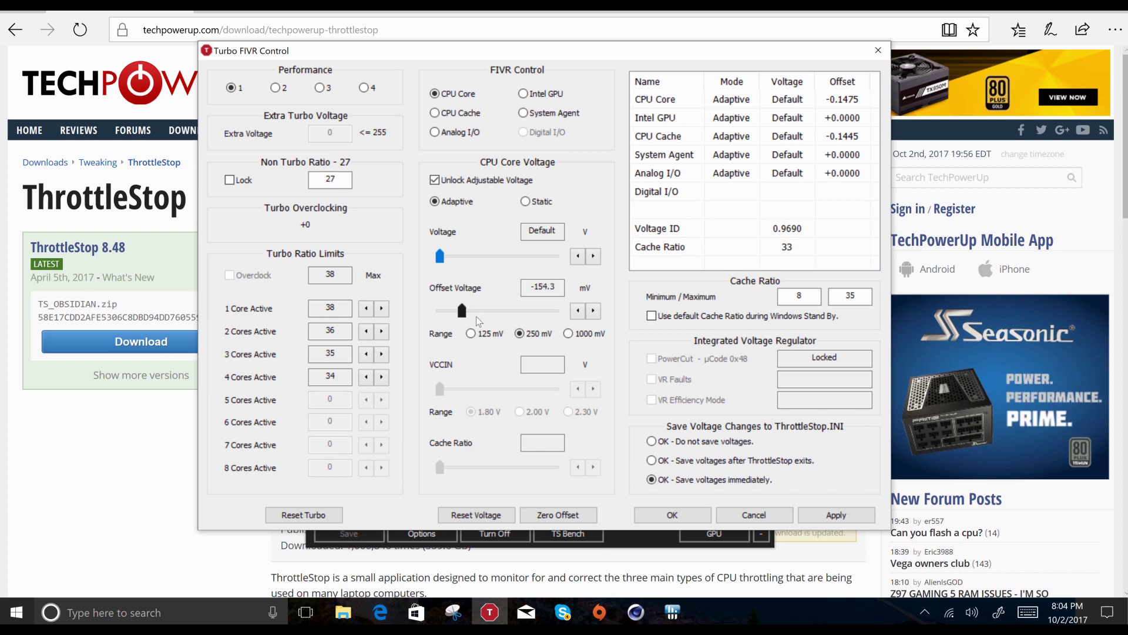
pyautogui.click(593, 311)
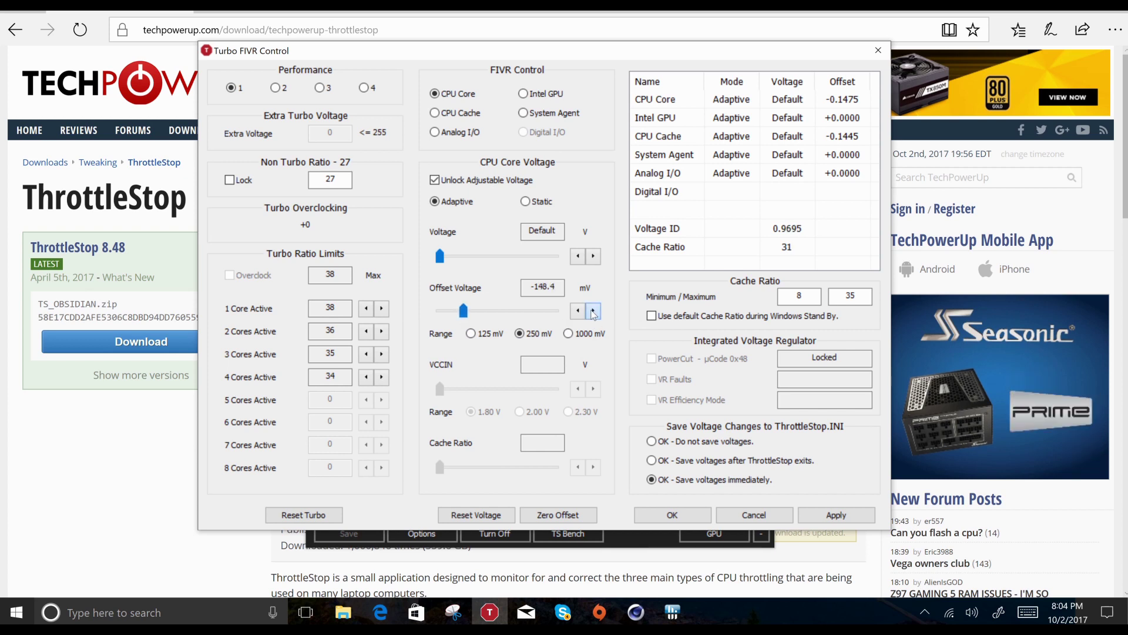
pyautogui.click(593, 311)
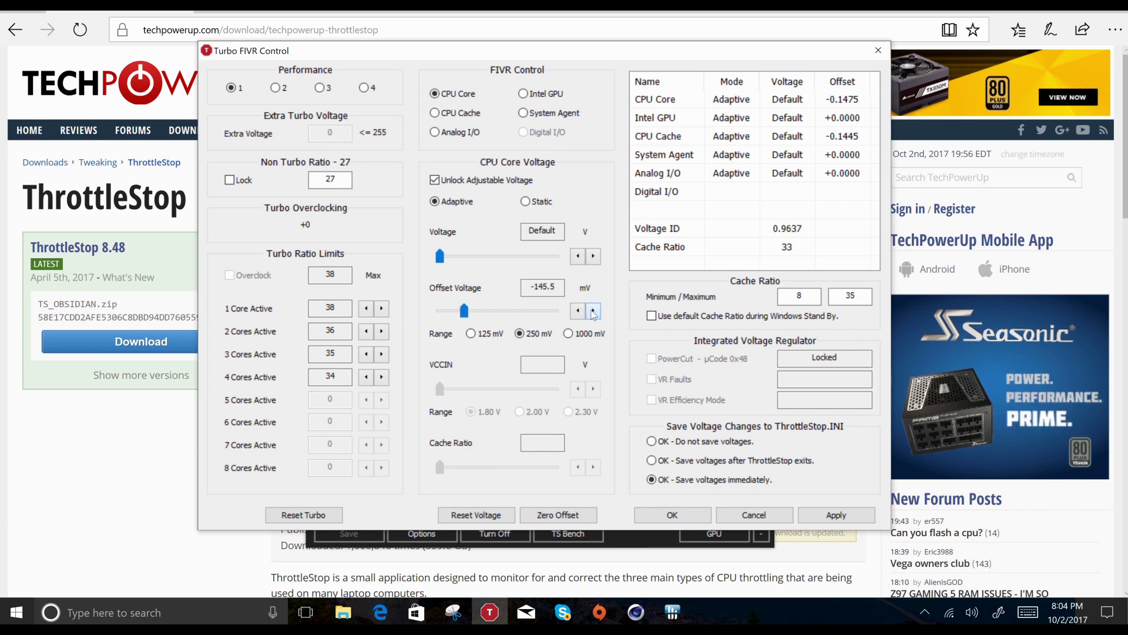
pyautogui.click(593, 311)
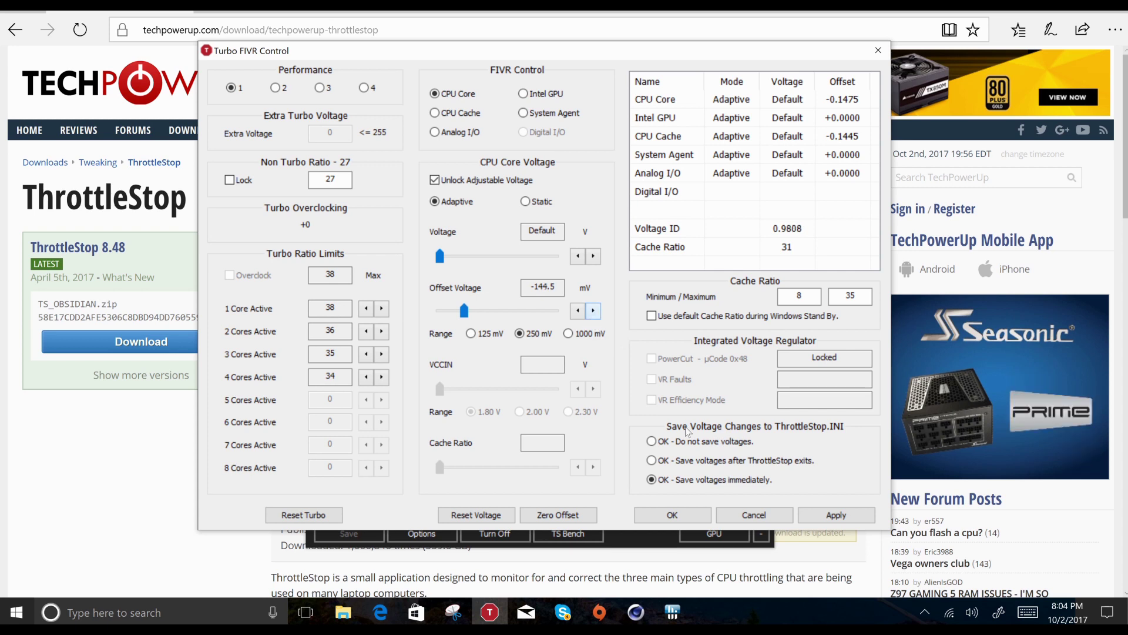
pyautogui.click(834, 515)
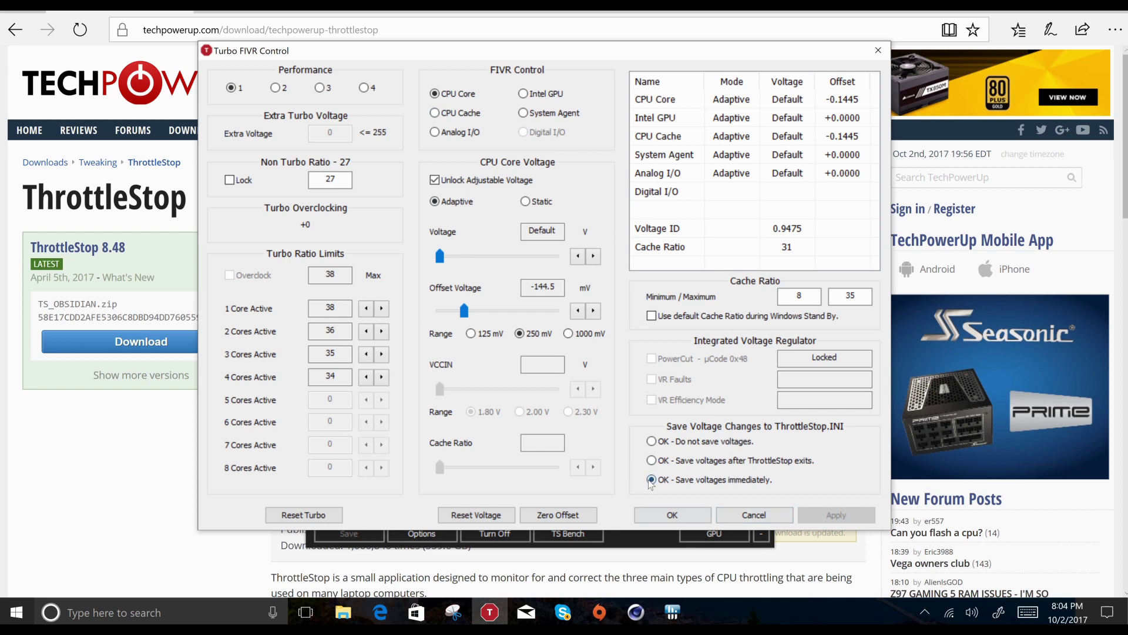
# Set the CPU Cache offset voltage to -147.5 mV, apply it, and confirm with OK
pyautogui.click(435, 113)
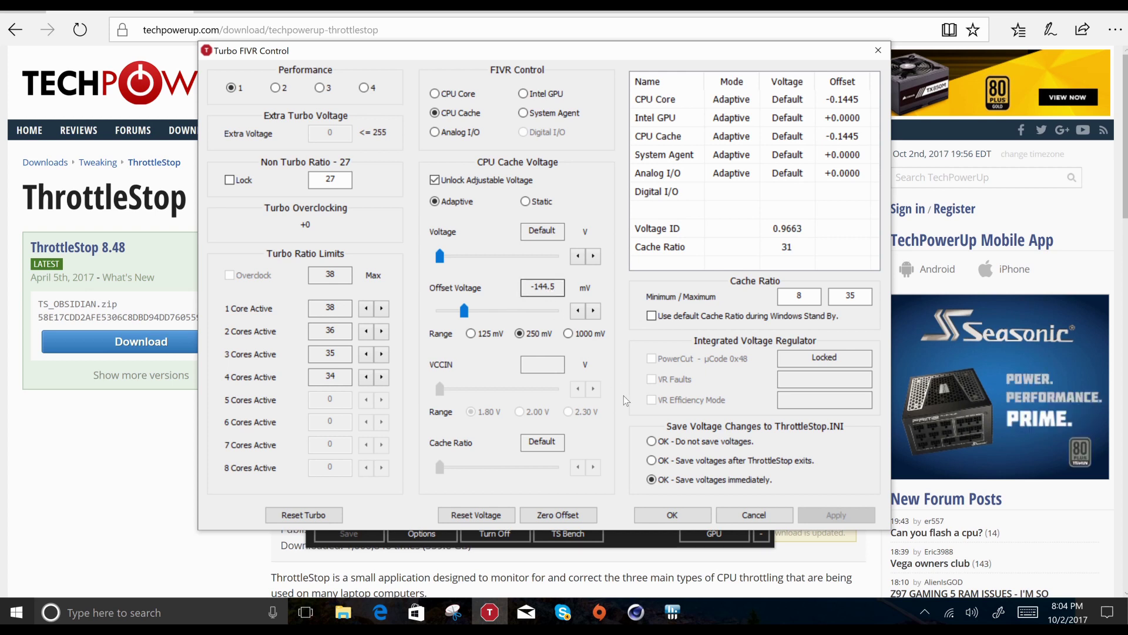
pyautogui.click(467, 317)
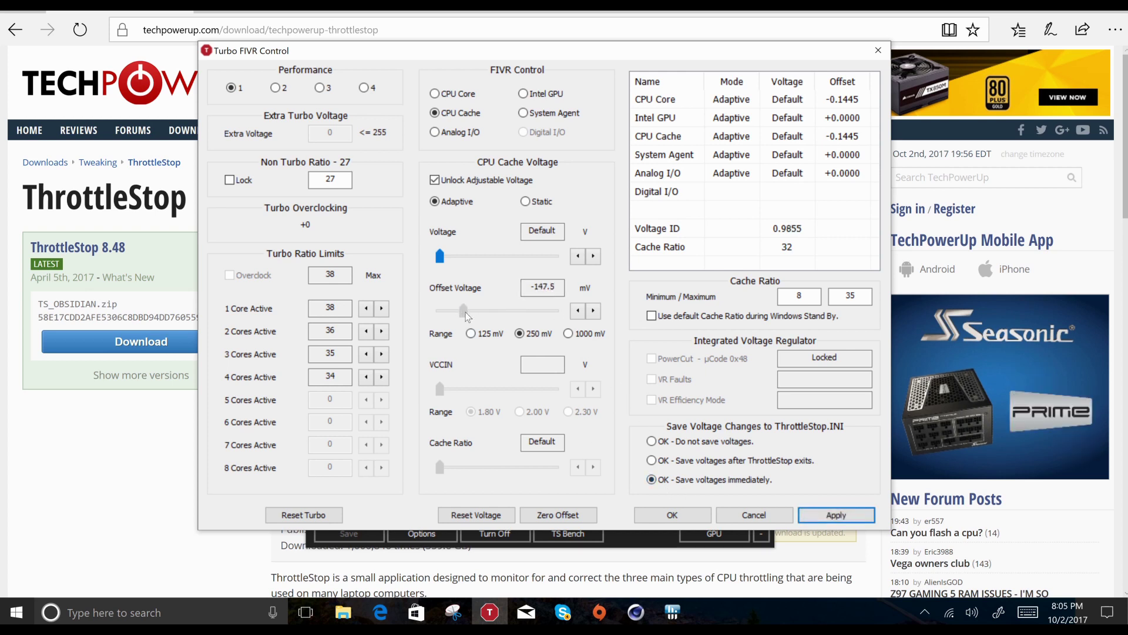
pyautogui.click(820, 516)
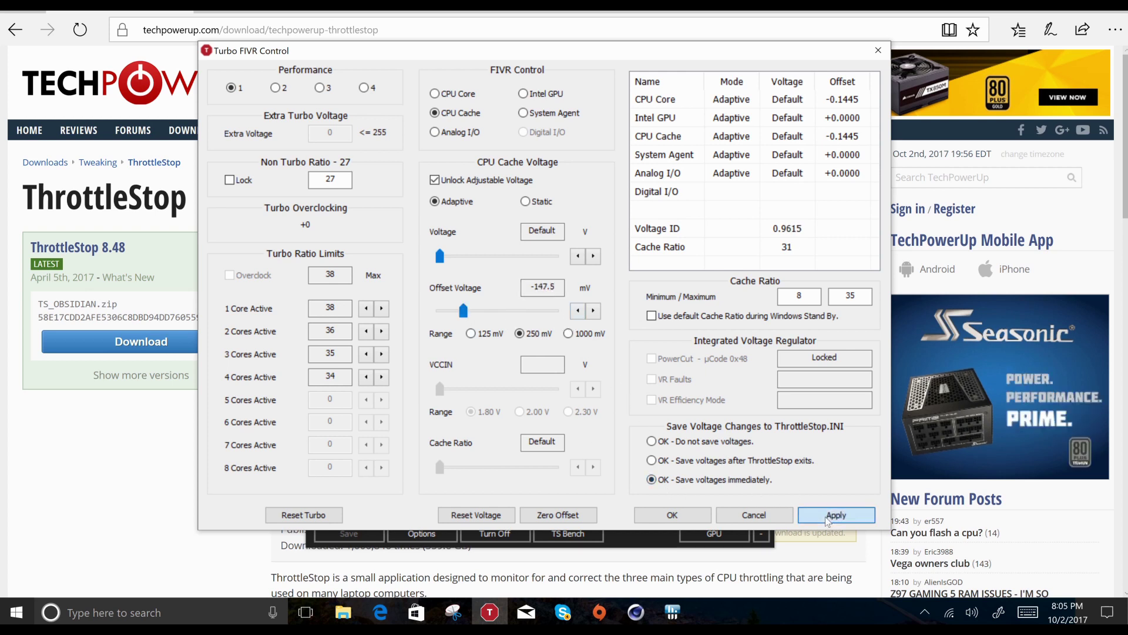
pyautogui.click(673, 515)
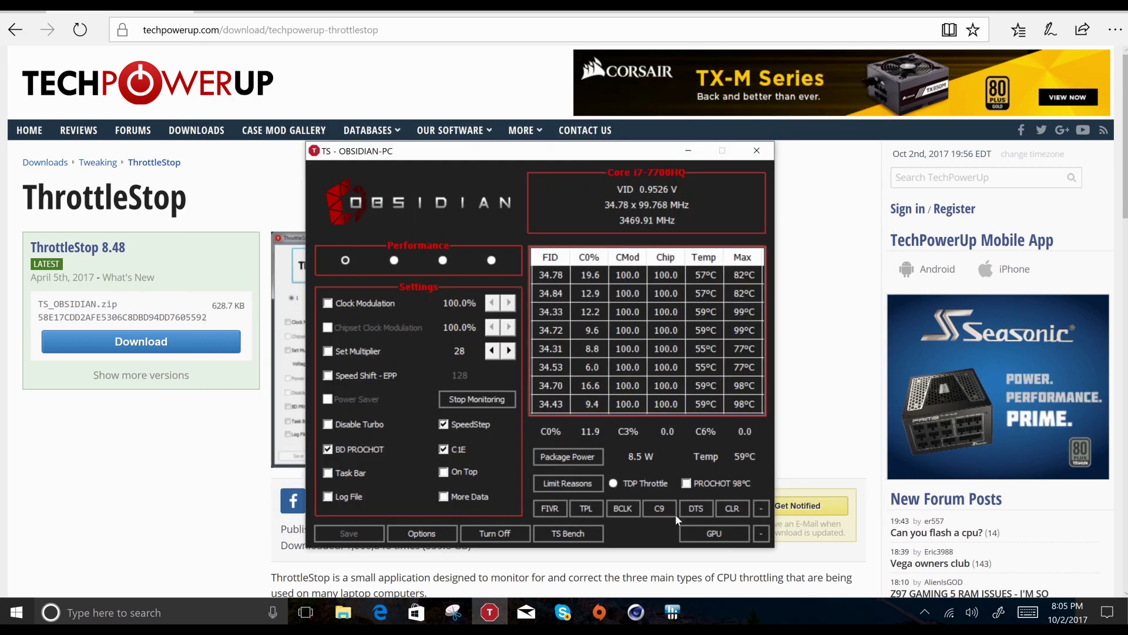
pyautogui.click(637, 614)
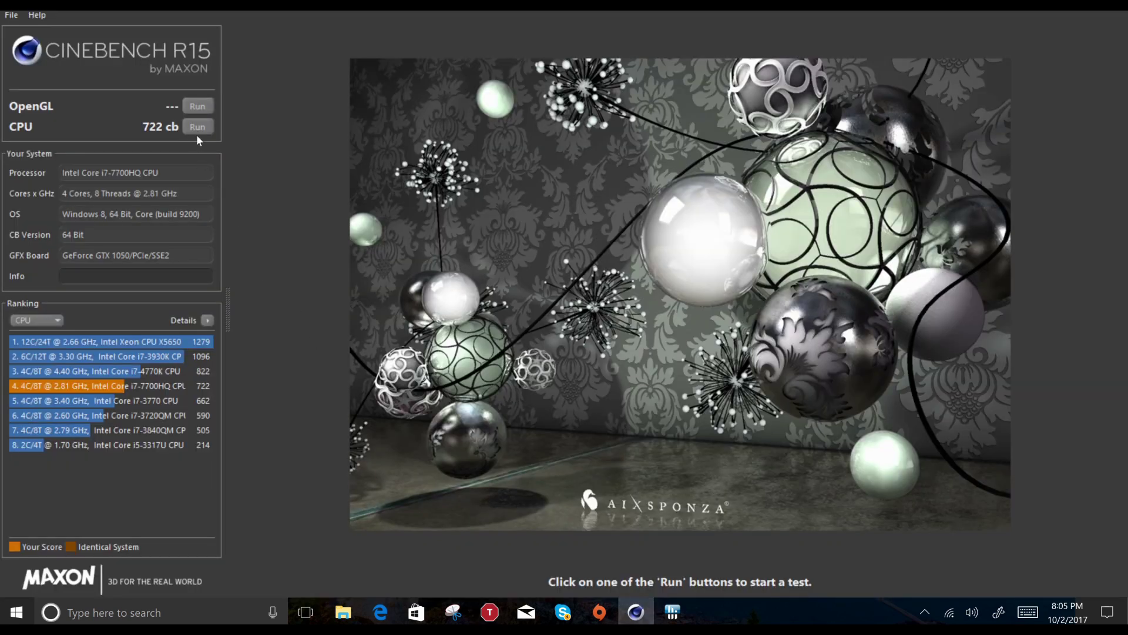
# Reset HWiNFO's min/max sensor readings and run Cinebench R15's CPU test, scoring 680 cb
pyautogui.click(673, 613)
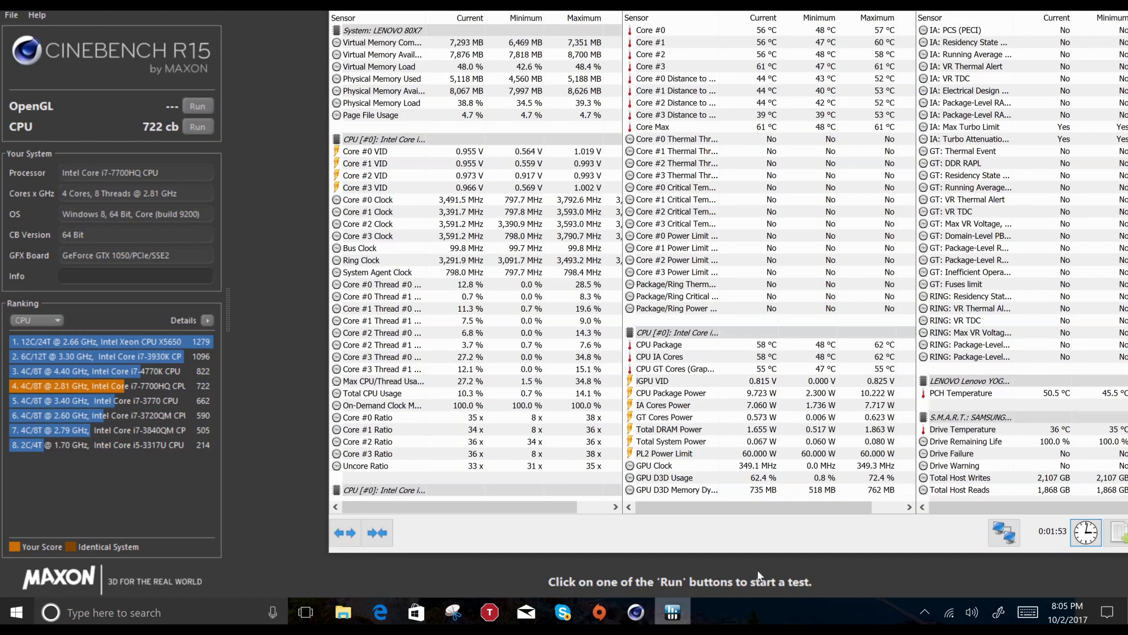
pyautogui.click(1091, 538)
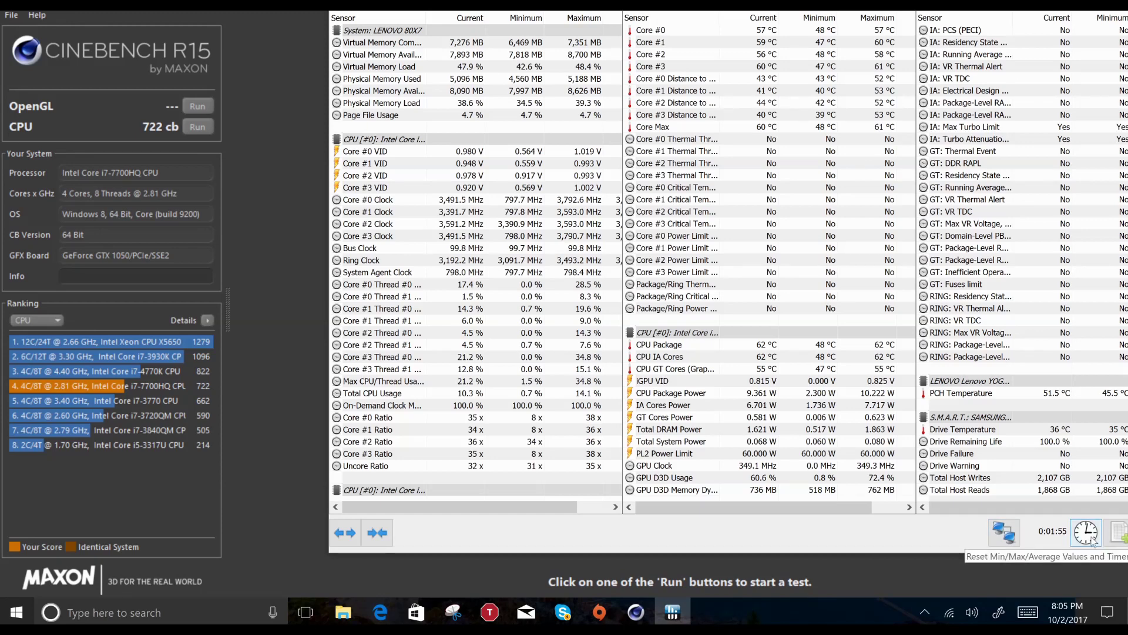
pyautogui.click(198, 130)
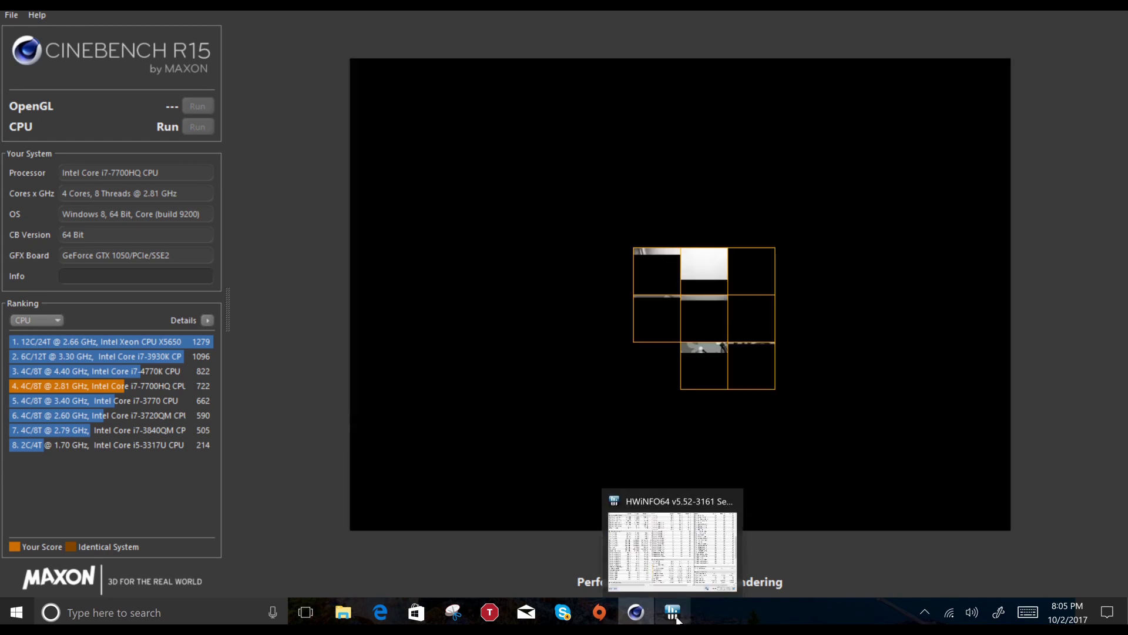
pyautogui.click(673, 613)
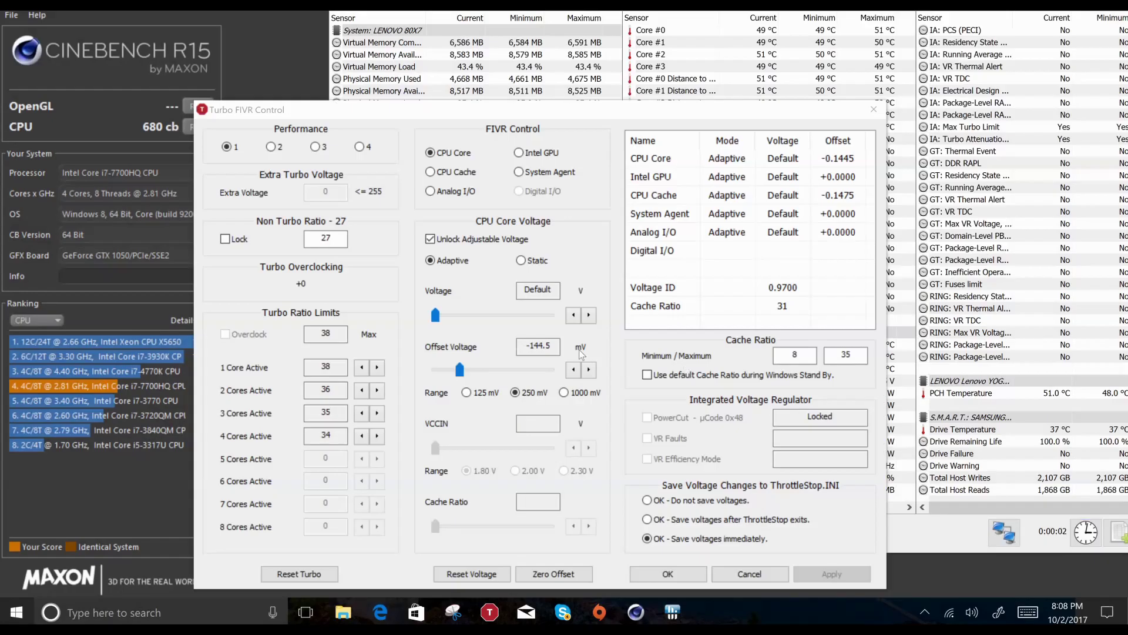
# Return the CPU Cache offset to 0.0 mV, apply and confirm, then begin lowering it again
pyautogui.click(442, 174)
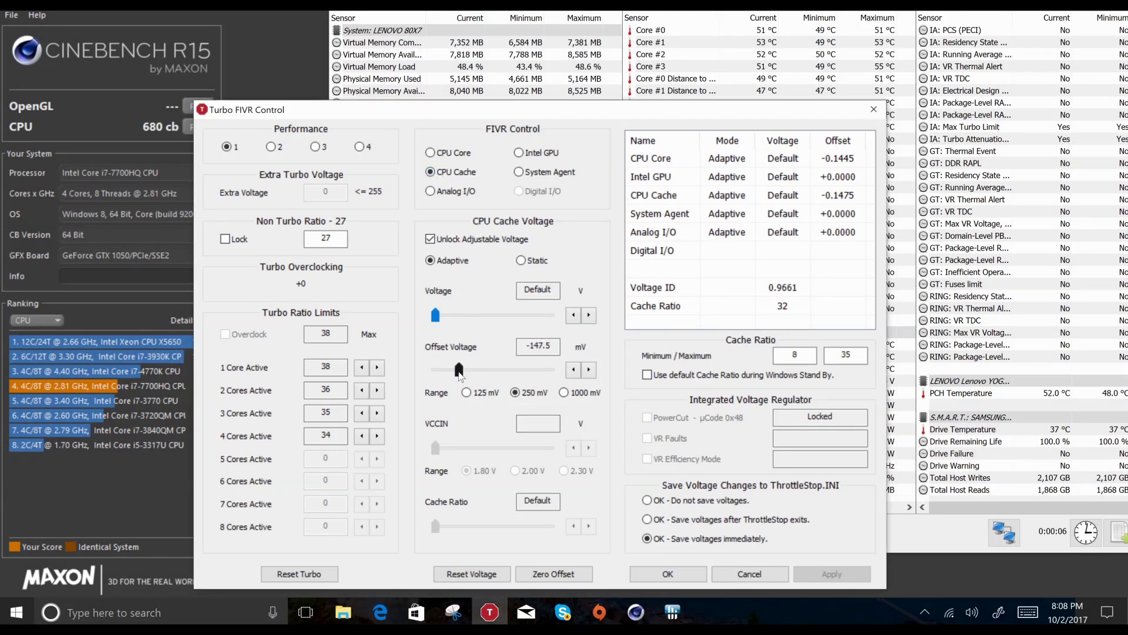
pyautogui.moveTo(459, 371); pyautogui.dragTo(492, 378)
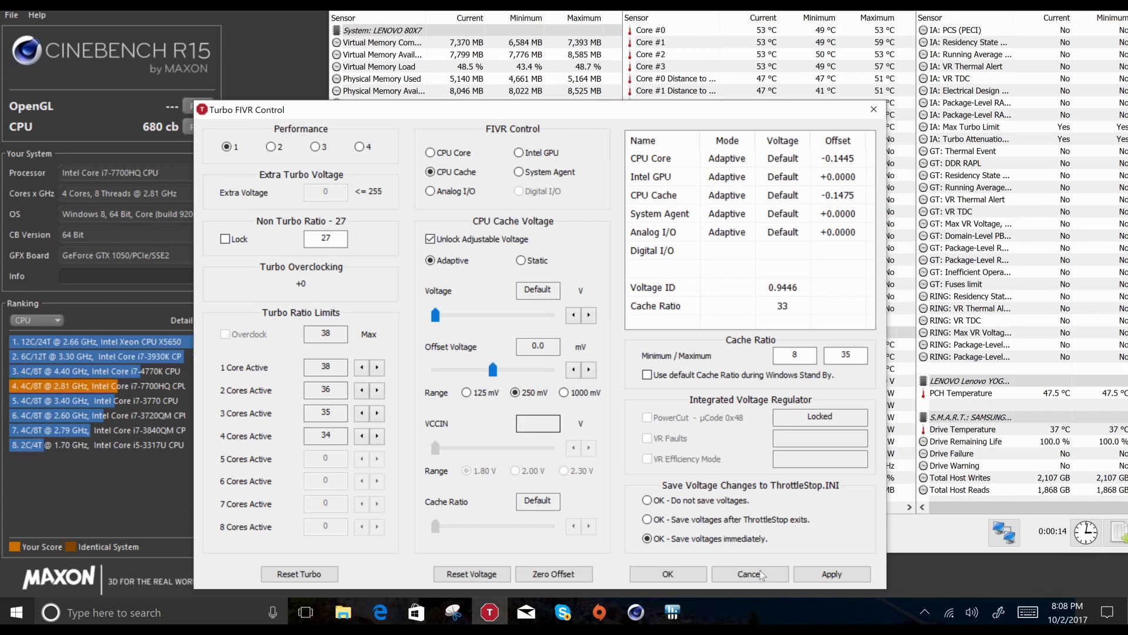
pyautogui.click(835, 576)
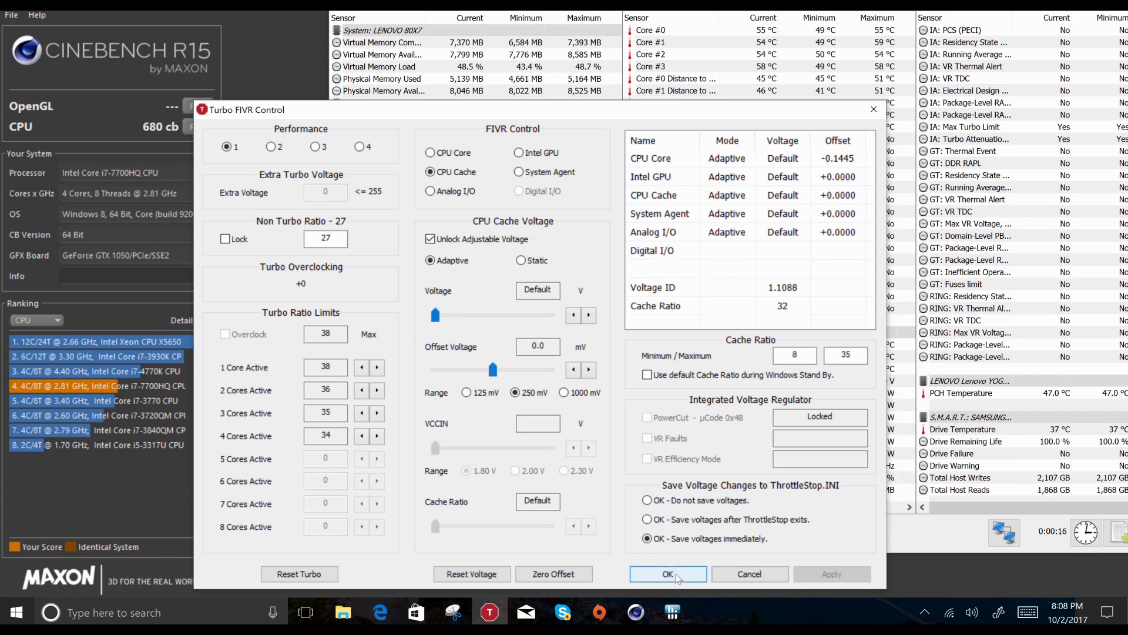
pyautogui.click(686, 579)
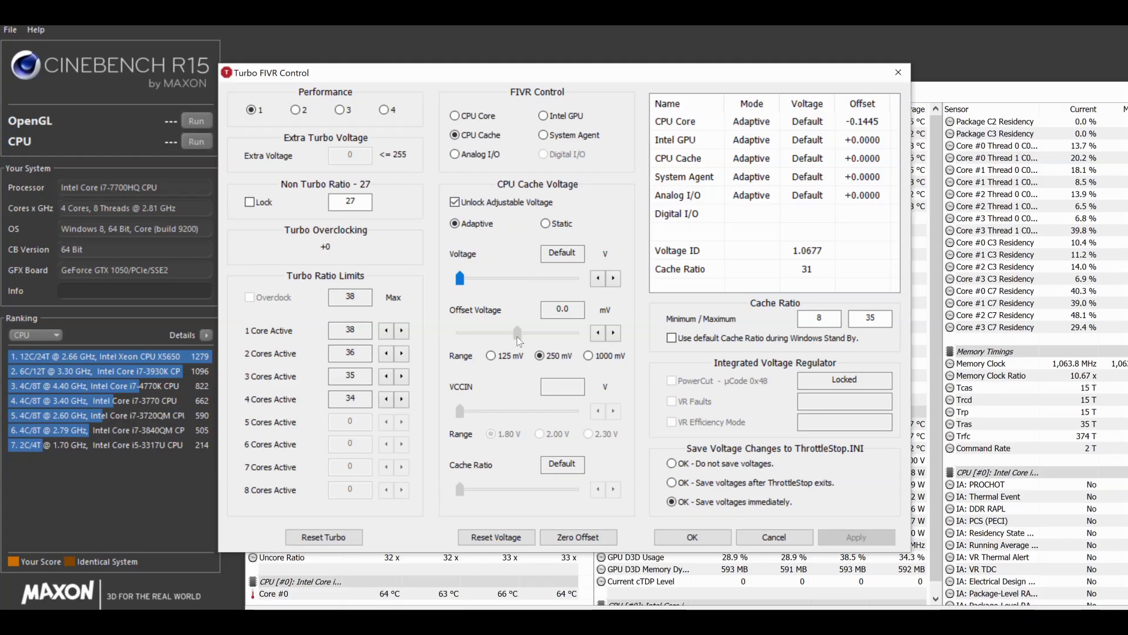
pyautogui.moveTo(519, 336); pyautogui.dragTo(478, 341)
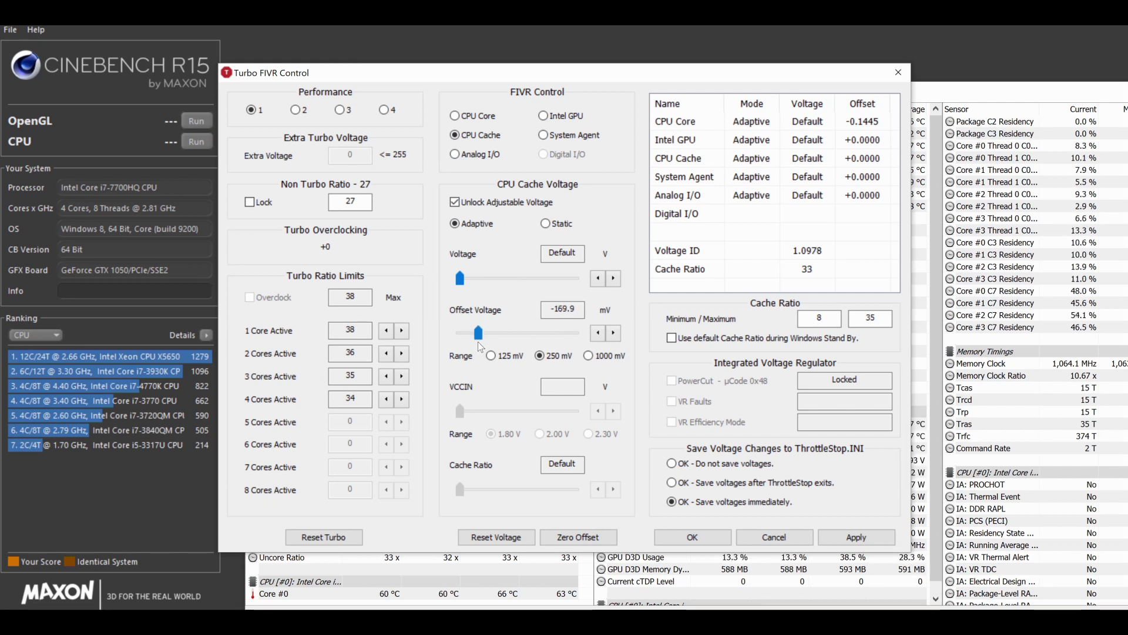
# Apply the -169.9 mV CPU Cache offset voltage
pyautogui.click(838, 534)
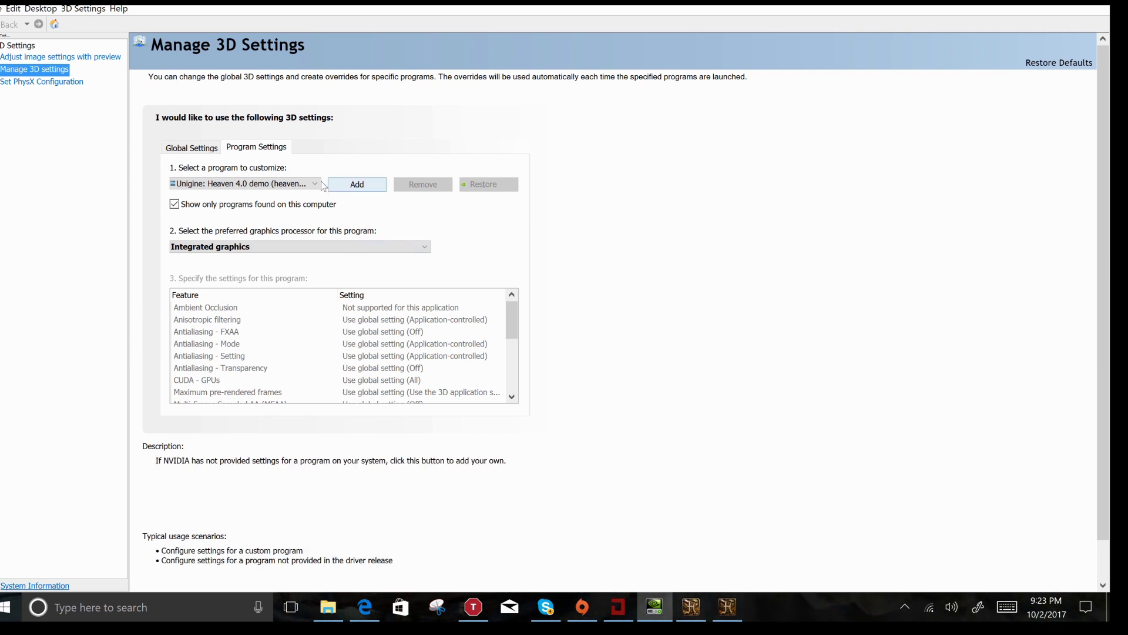
# Set Unigine Heaven 4.0's preferred graphics processor to Integrated graphics and apply the change
pyautogui.click(426, 249)
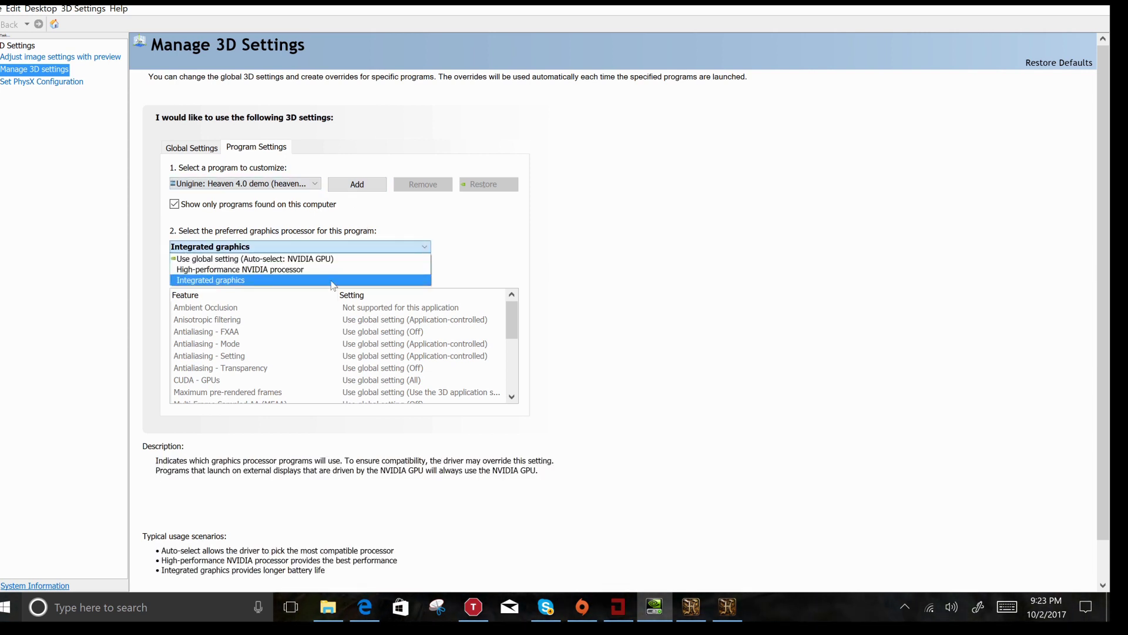
pyautogui.click(287, 284)
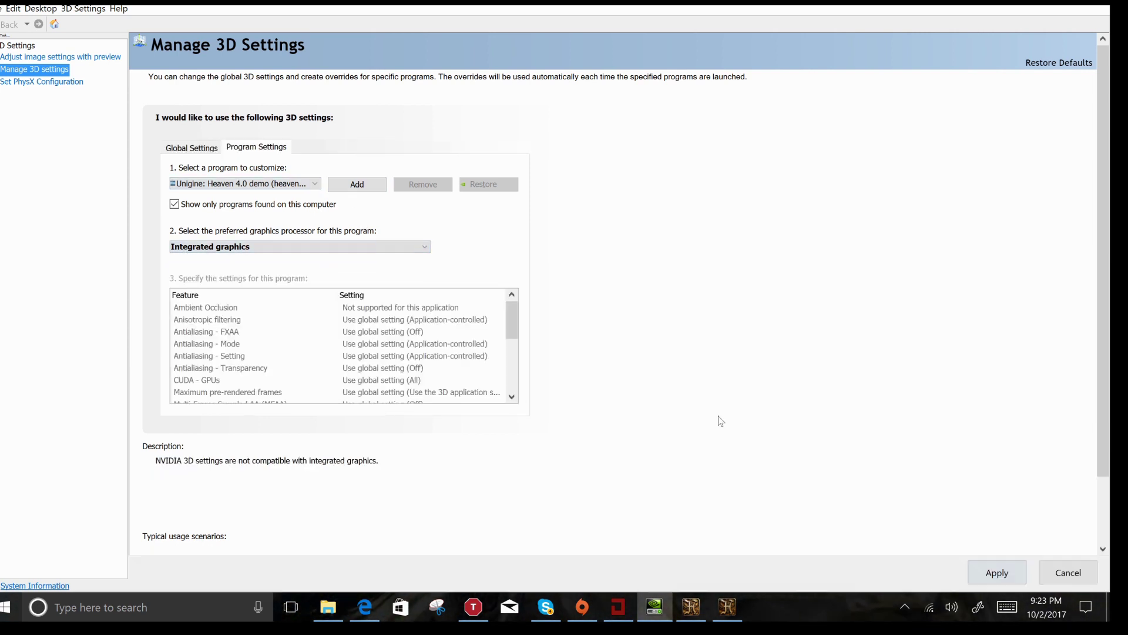
pyautogui.click(975, 573)
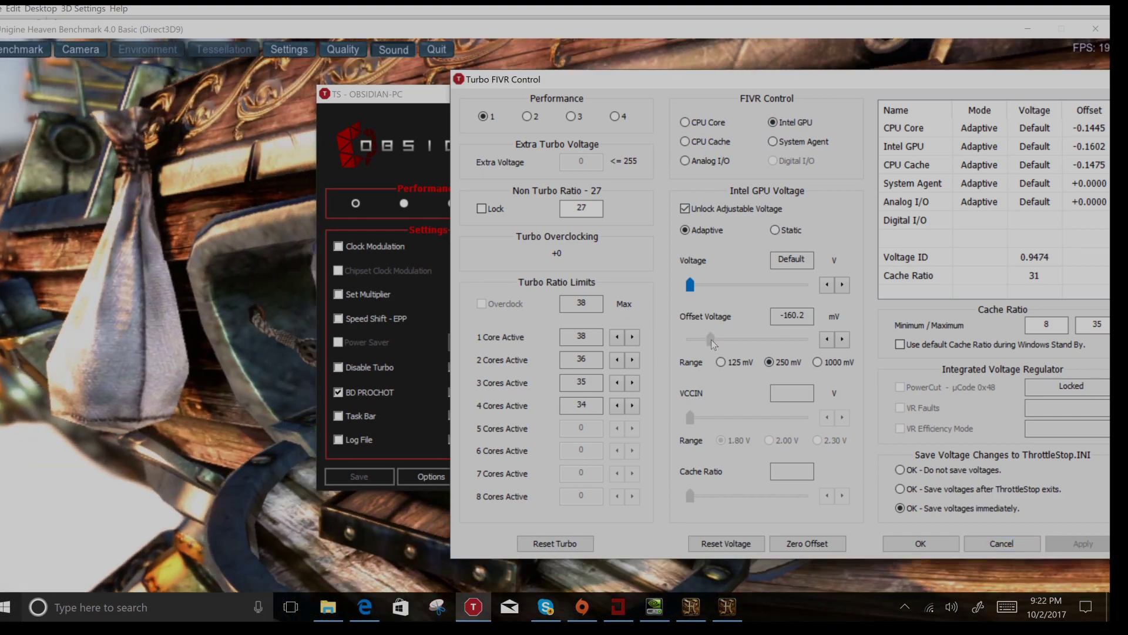
# Lower the Intel GPU offset voltage and apply the -182.6 mV offset
pyautogui.moveTo(711, 340); pyautogui.dragTo(705, 340)
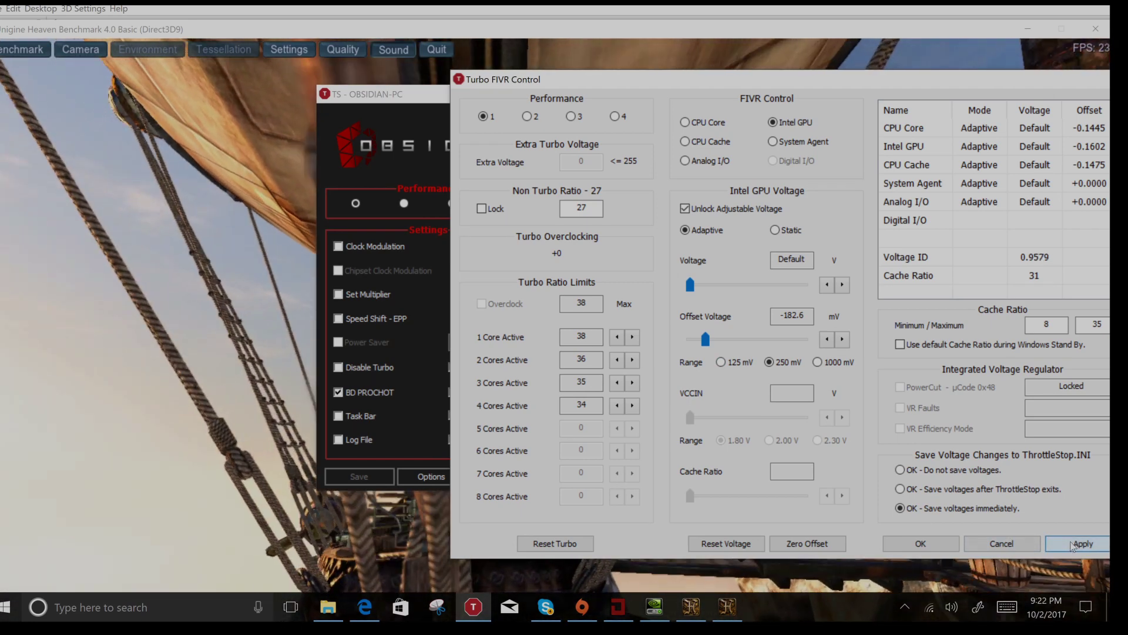
pyautogui.click(1073, 544)
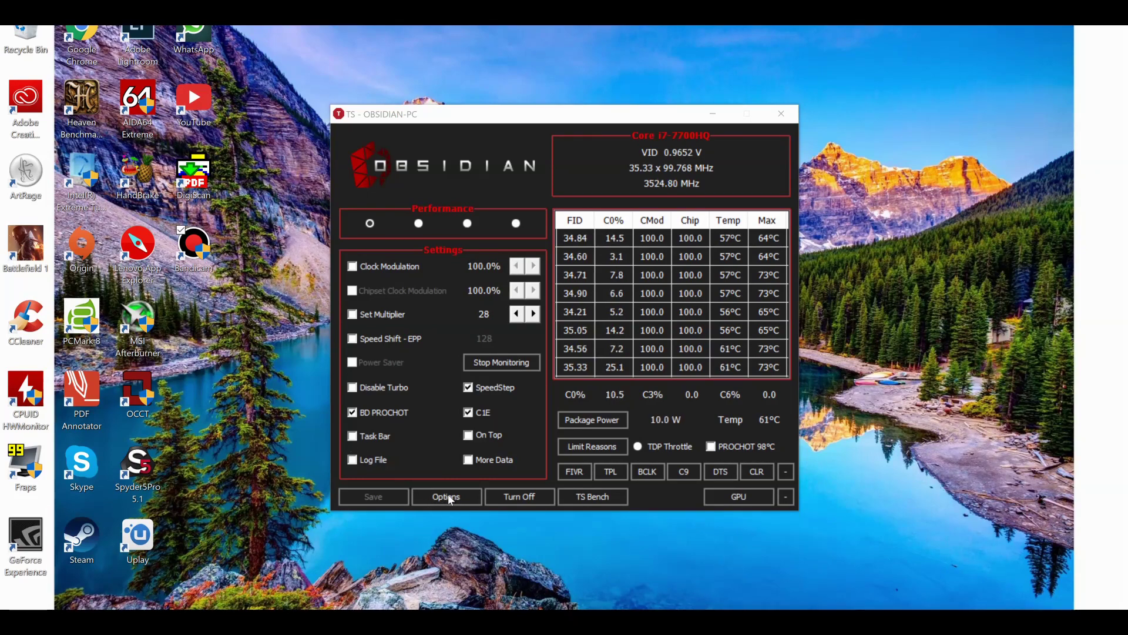
# Review ThrottleStop's Options without changes, then launch Task Scheduler from Windows search
pyautogui.click(444, 496)
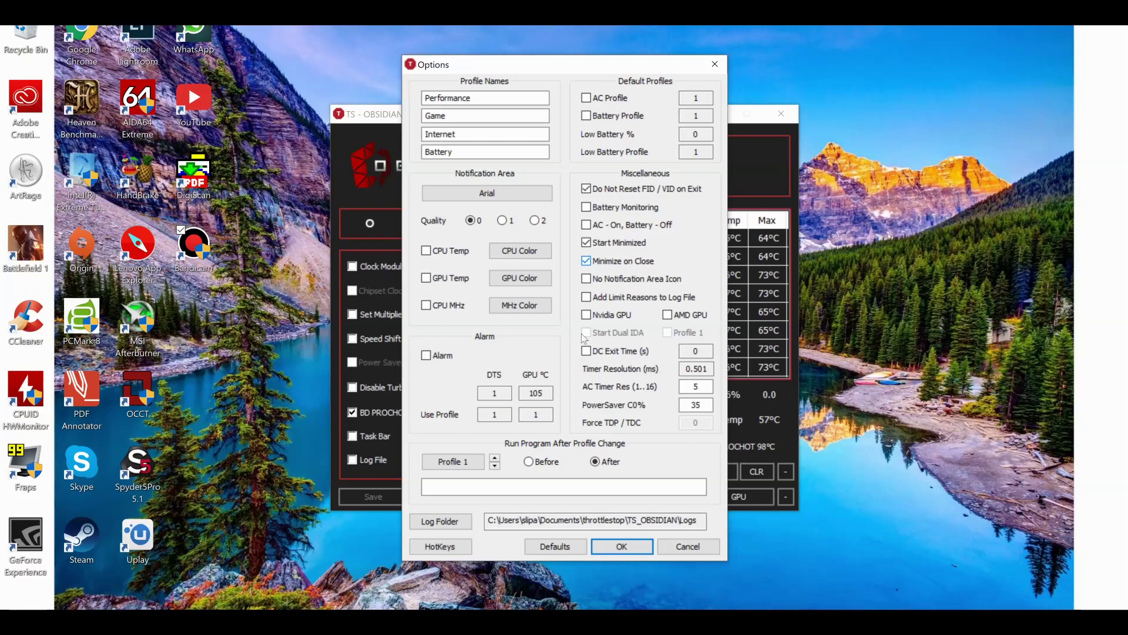
pyautogui.click(615, 549)
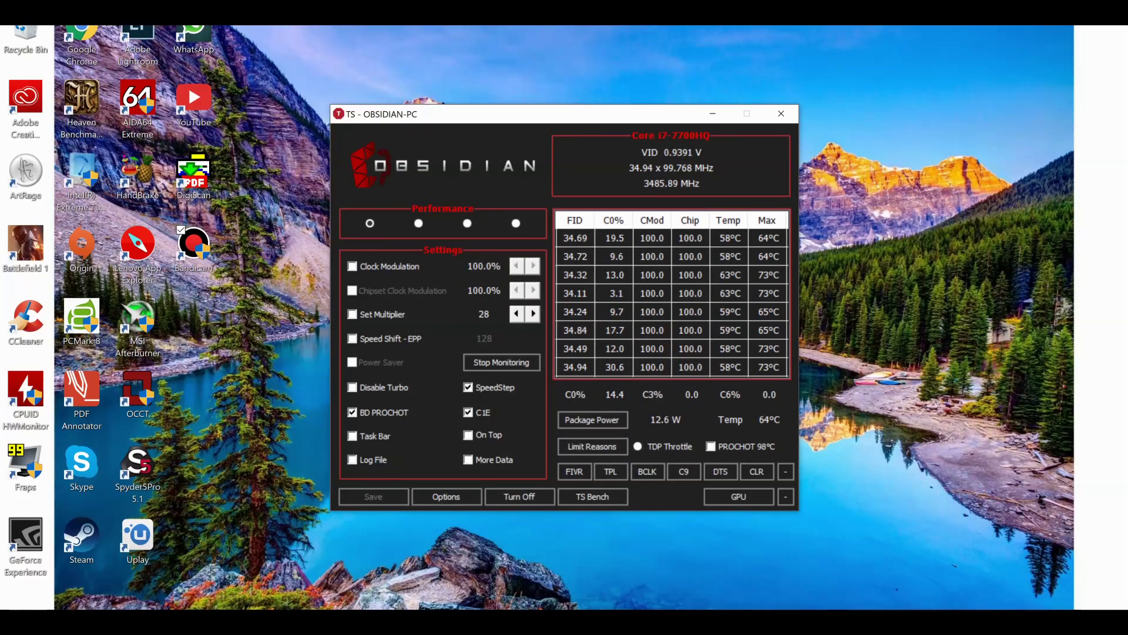
pyautogui.press('super')
pyautogui.write('task')
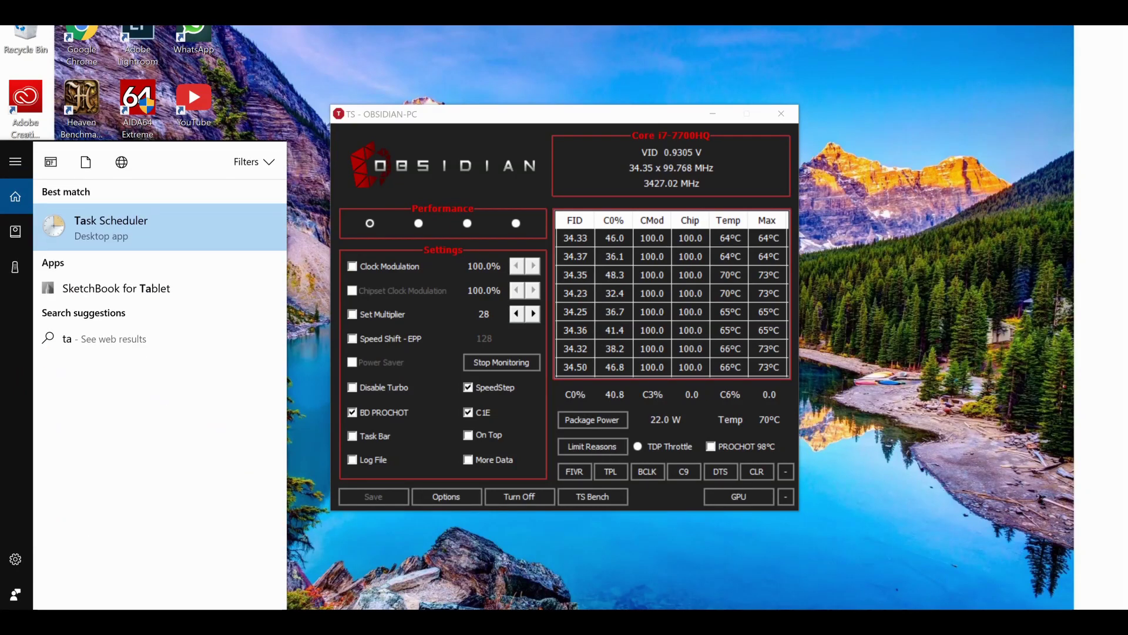
pyautogui.click(97, 229)
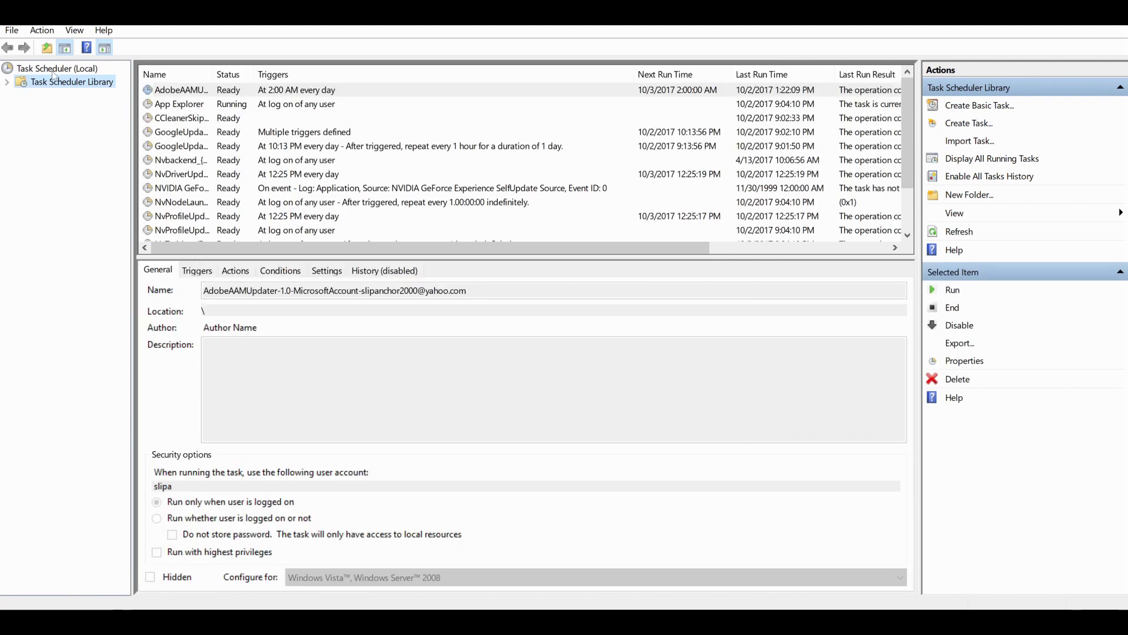
# Create a task named throttlestop with highest privileges, configured for Windows 10
pyautogui.click(42, 31)
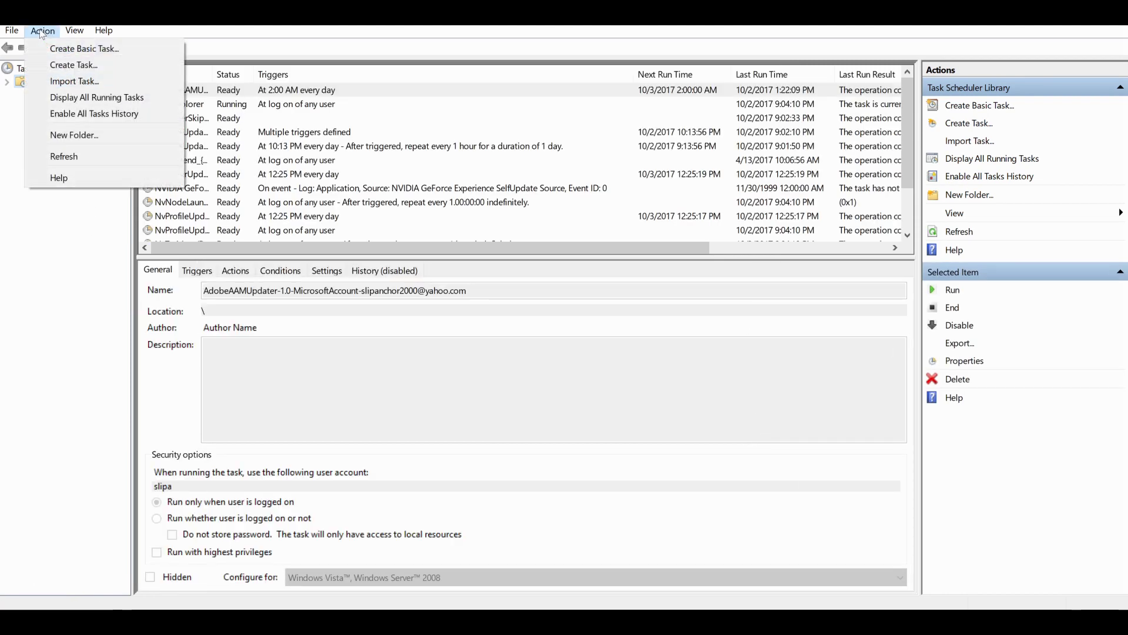
pyautogui.click(70, 65)
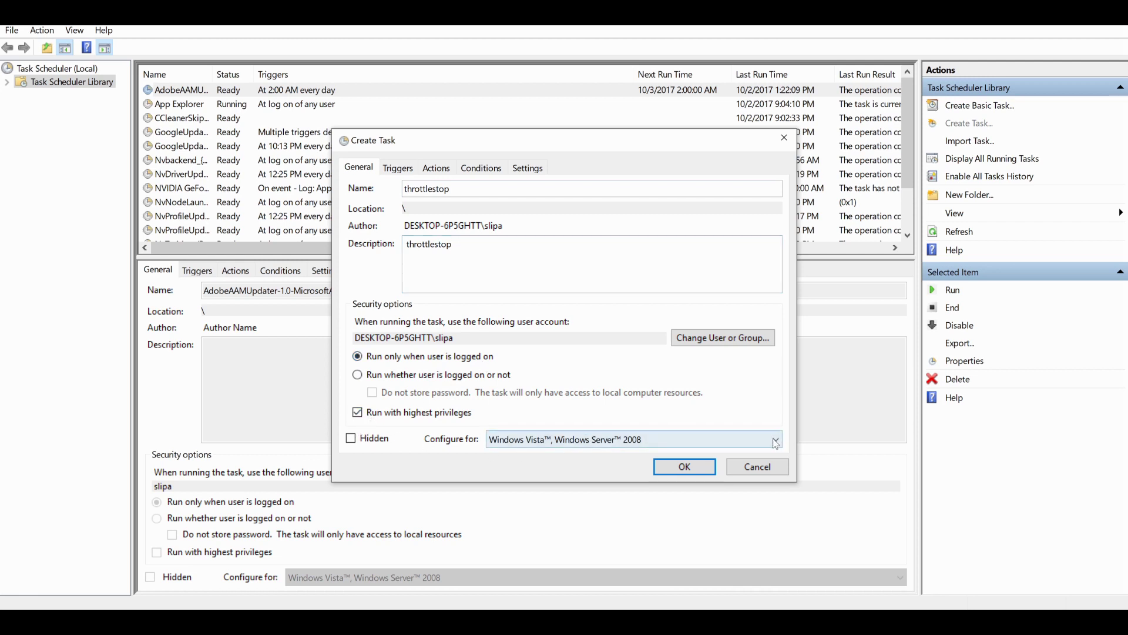
pyautogui.click(767, 436)
pyautogui.click(601, 458)
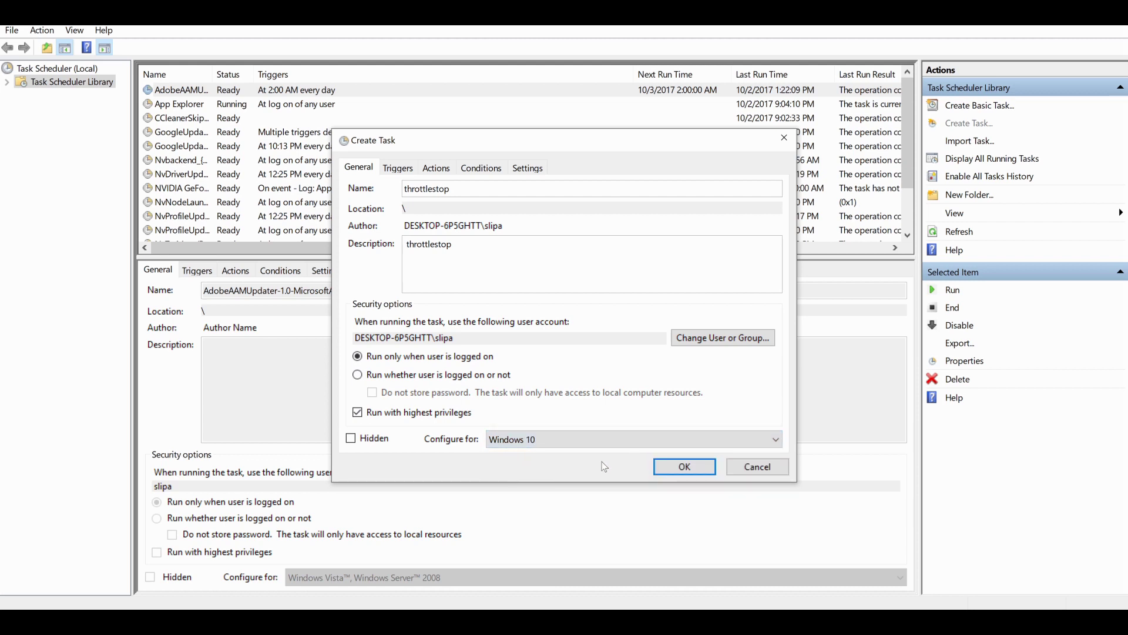
# Add a trigger so the task begins At log on for any user
pyautogui.click(398, 168)
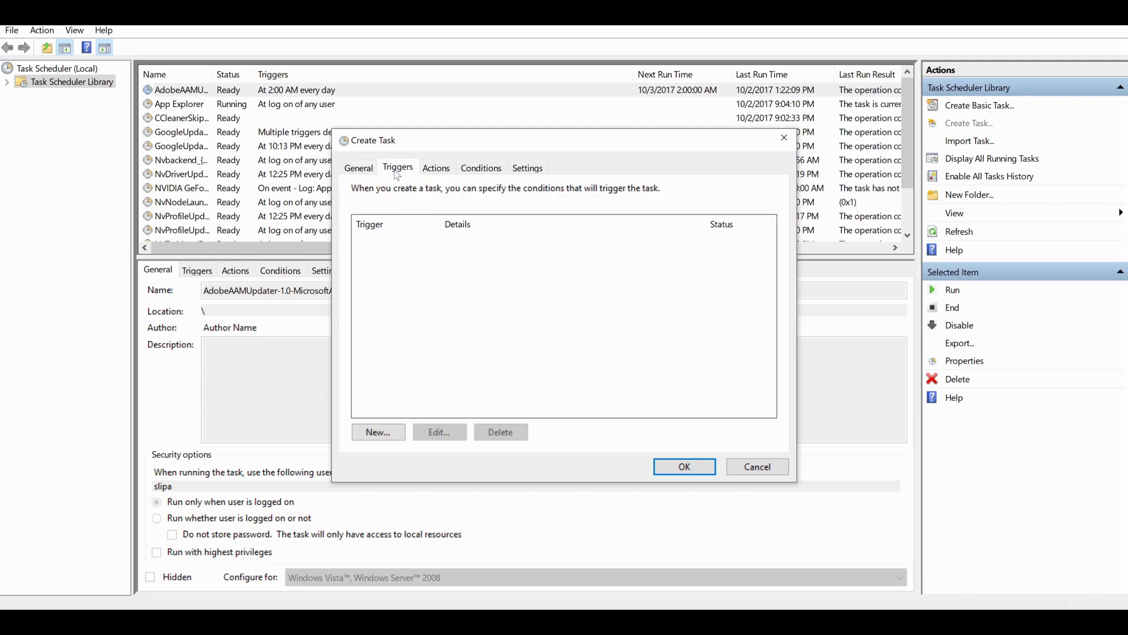
pyautogui.click(375, 435)
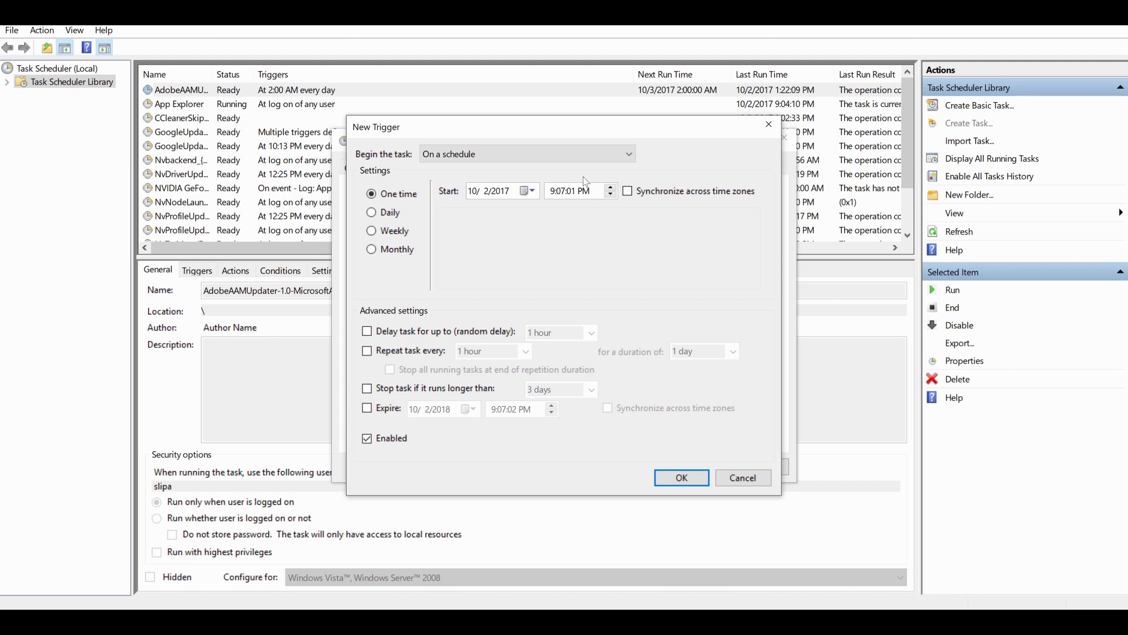
pyautogui.click(628, 155)
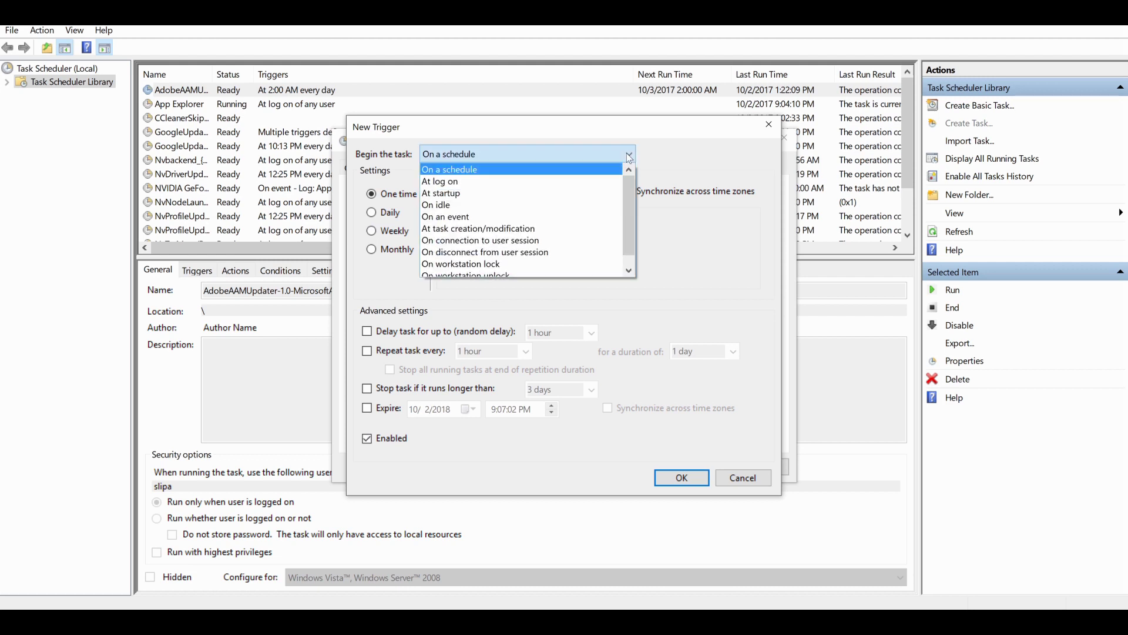
pyautogui.click(485, 182)
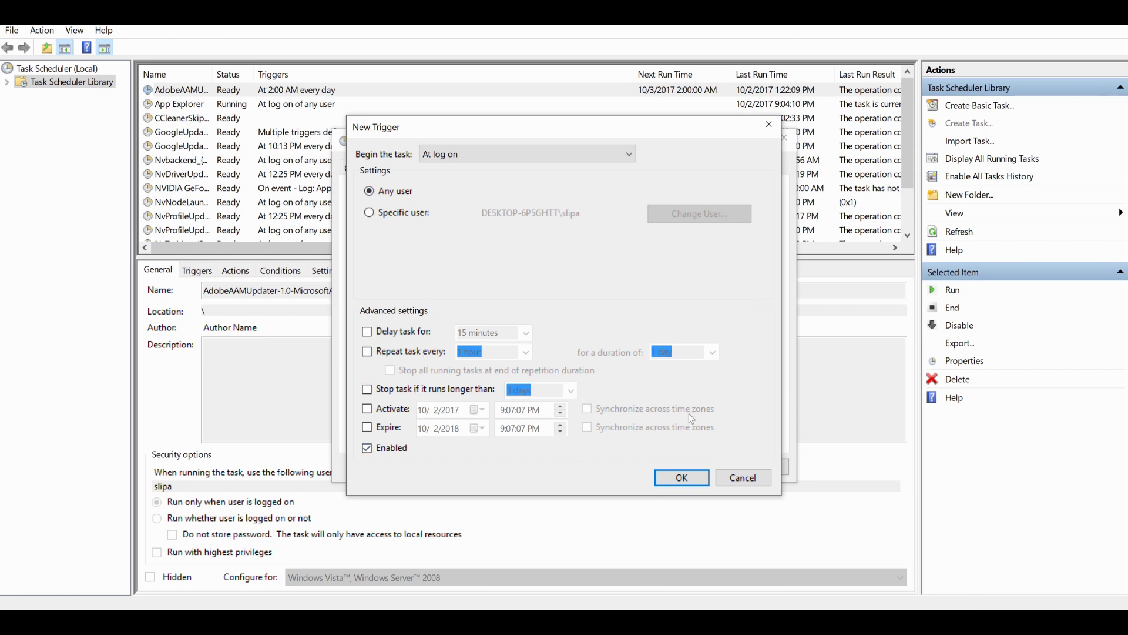
pyautogui.click(689, 482)
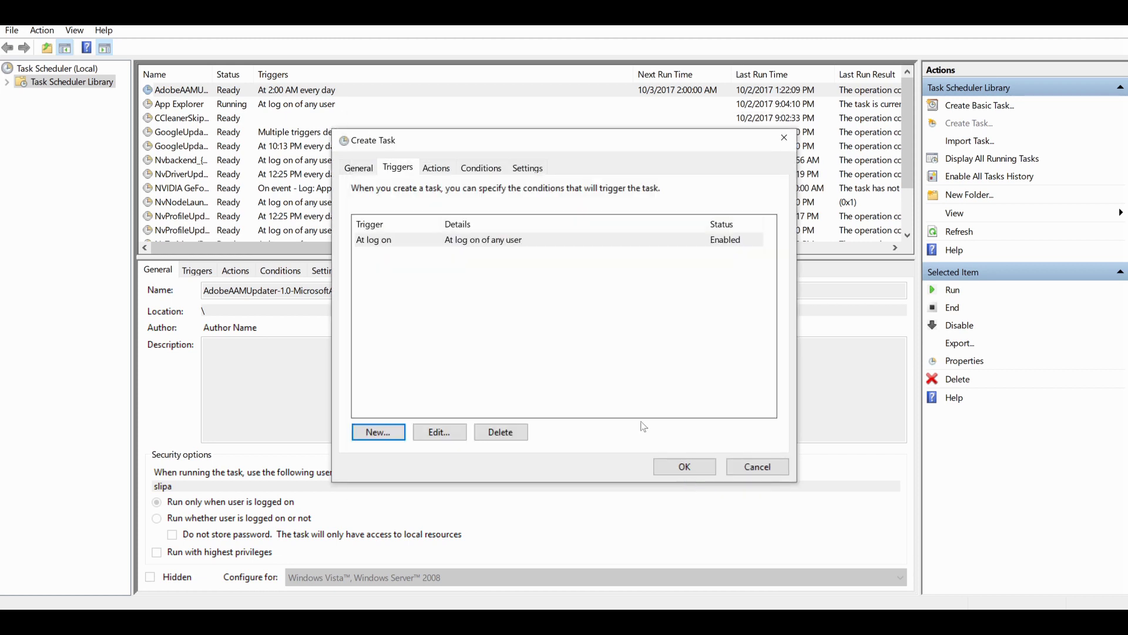
# Add a Start a program action launching ThrottleStop.exe from the TS_OBSIDIAN folder
pyautogui.click(446, 171)
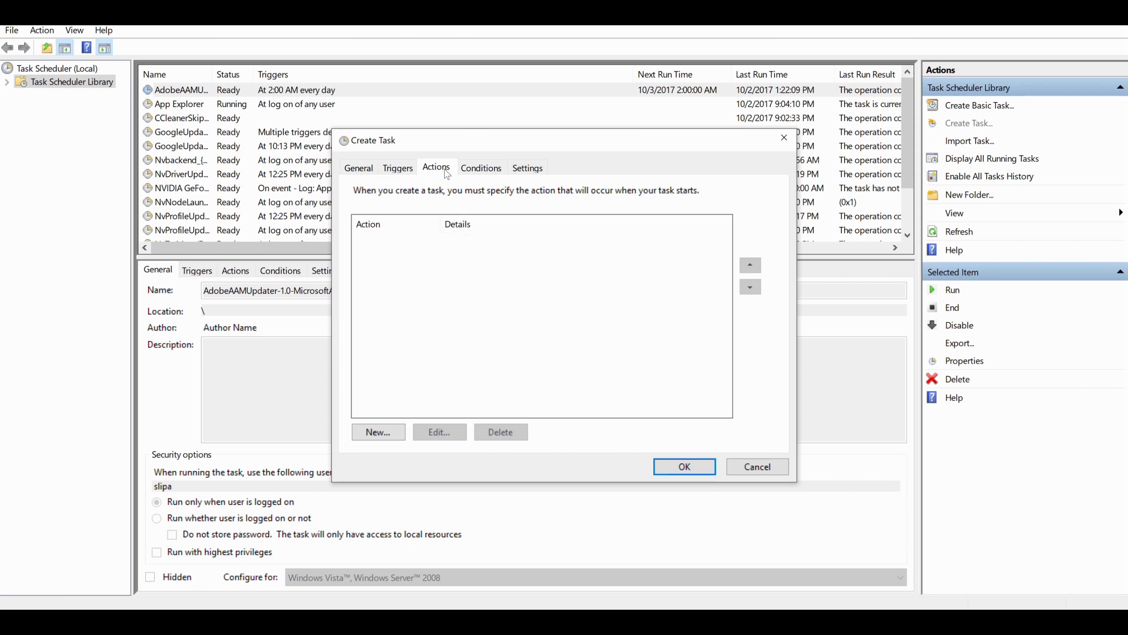
pyautogui.click(401, 431)
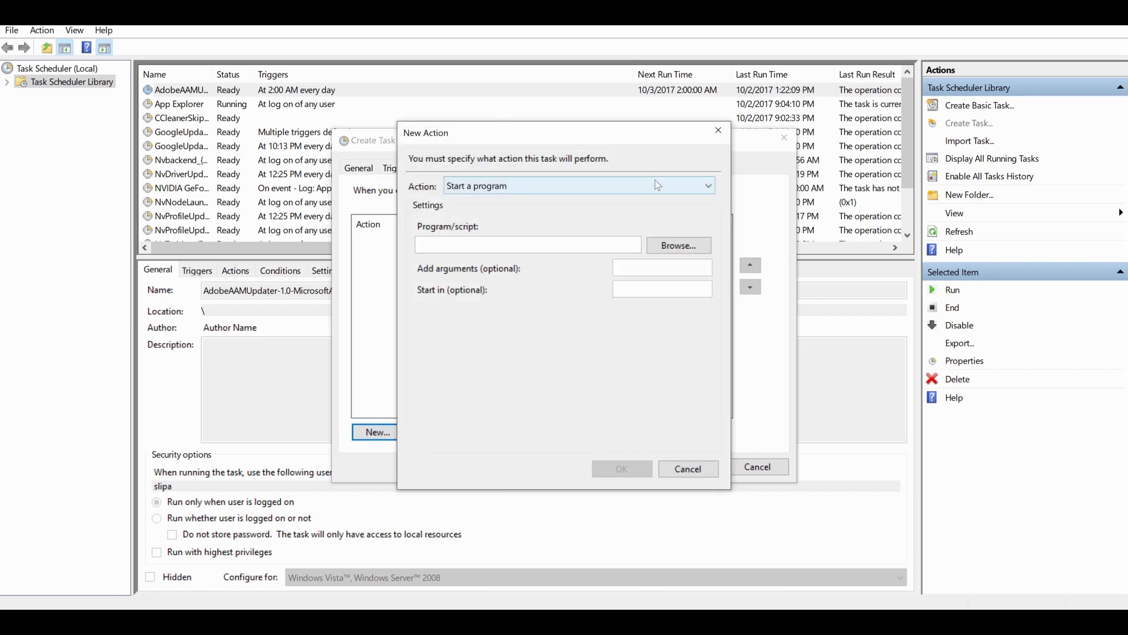
pyautogui.click(710, 186)
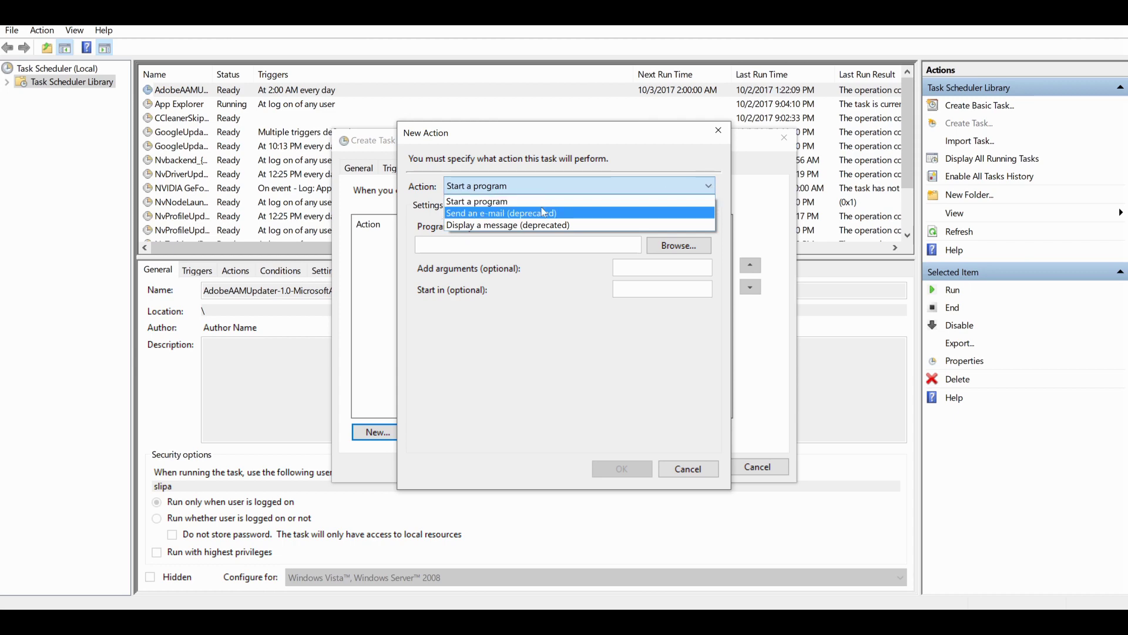
pyautogui.click(558, 204)
pyautogui.click(524, 185)
pyautogui.click(555, 200)
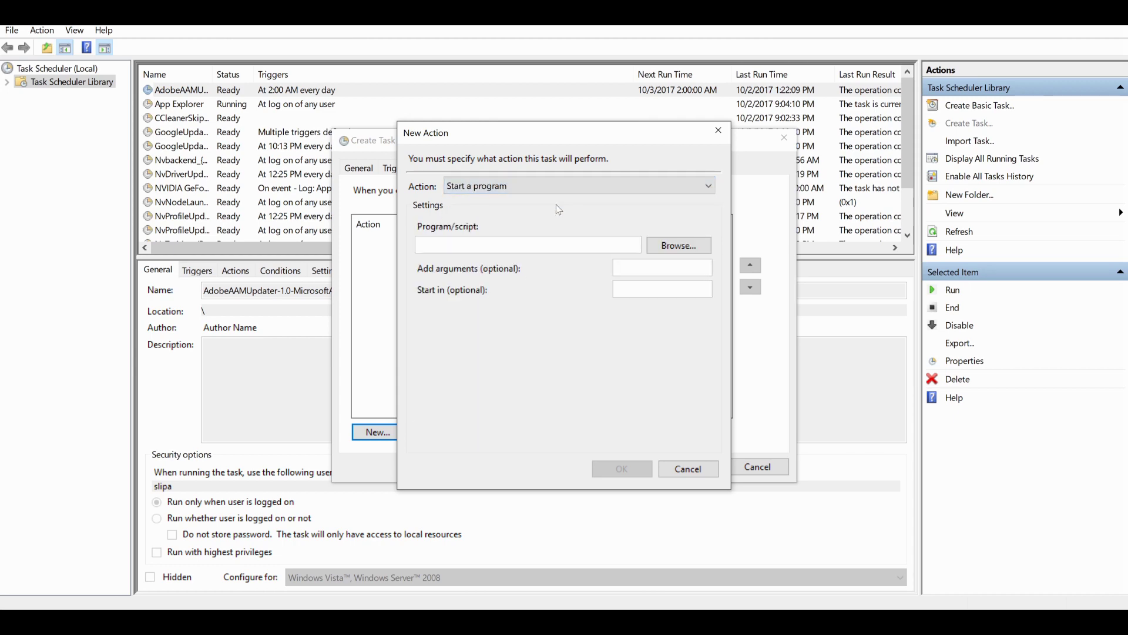
pyautogui.click(679, 245)
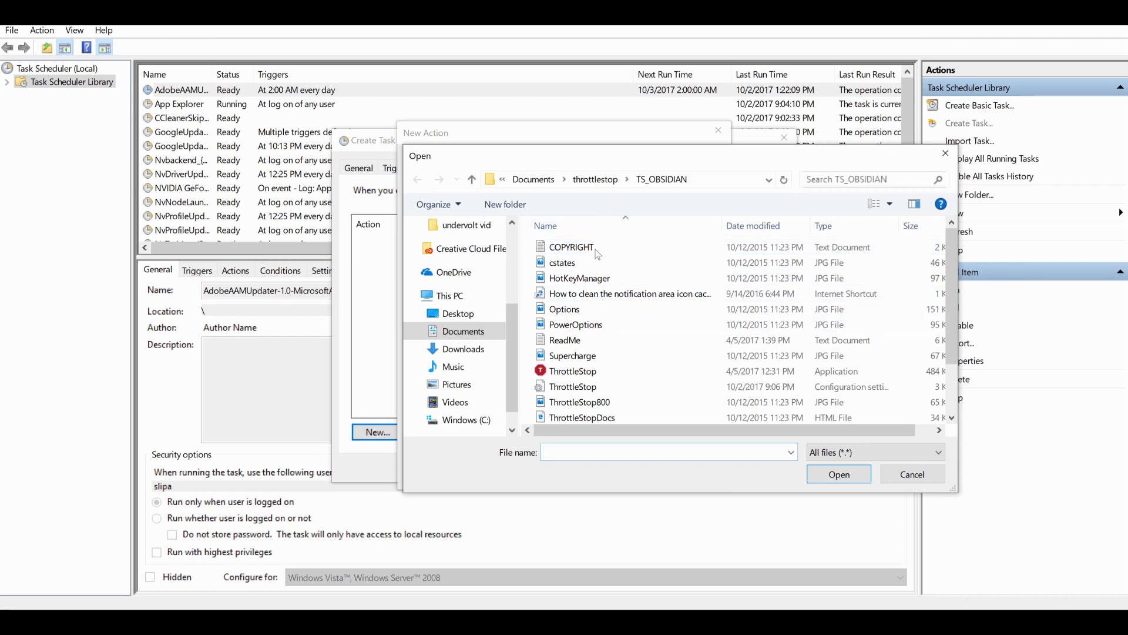
pyautogui.doubleClick(584, 372)
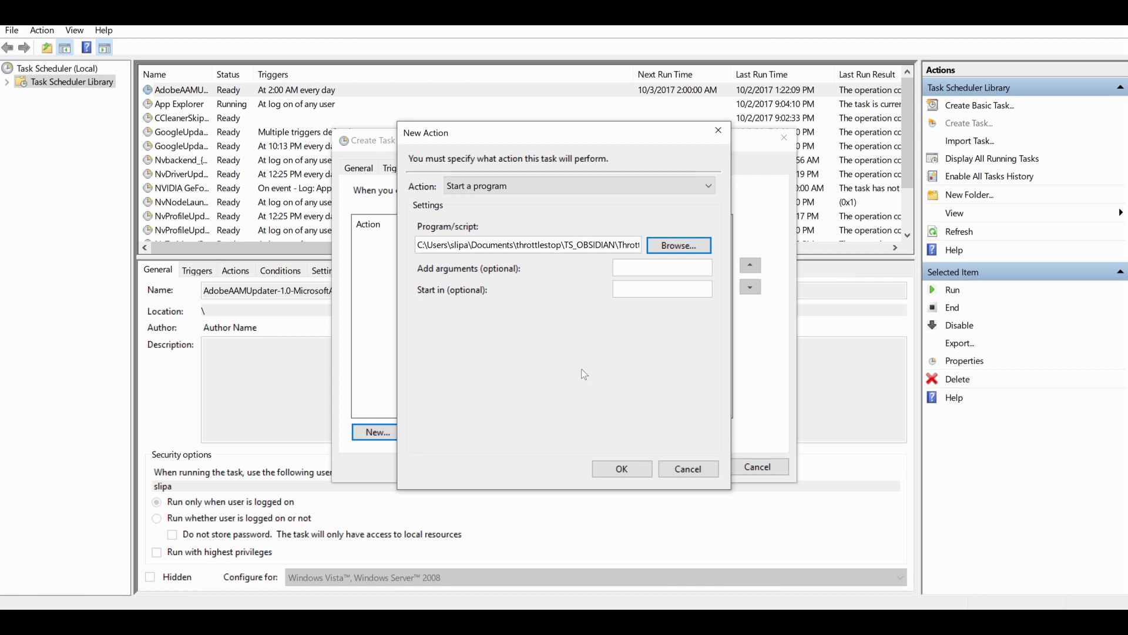
pyautogui.click(617, 468)
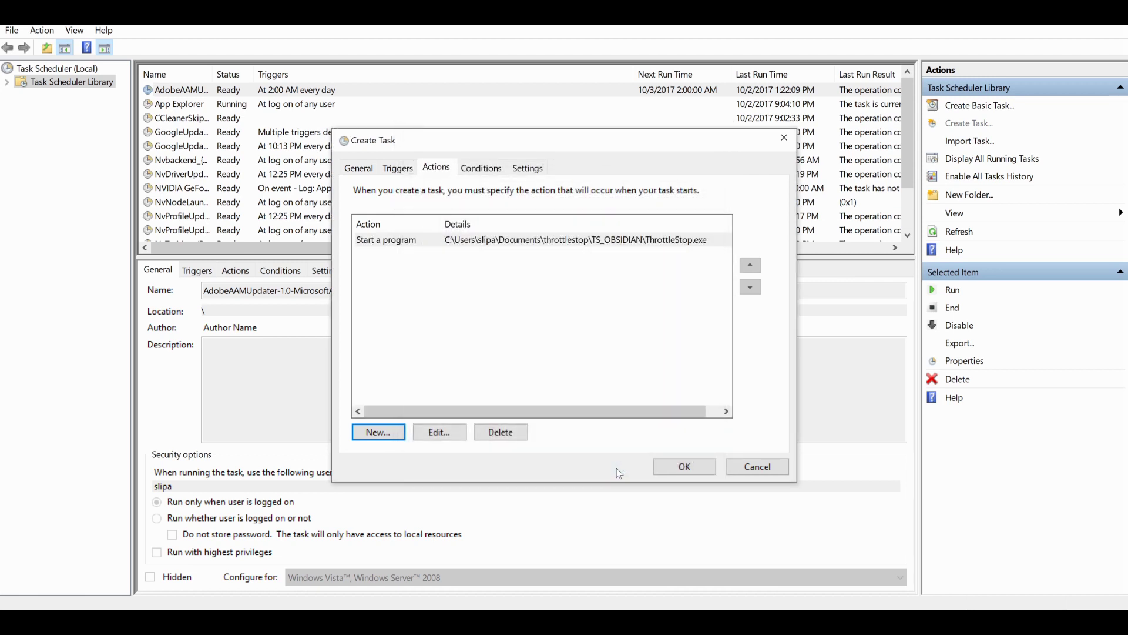
pyautogui.click(482, 169)
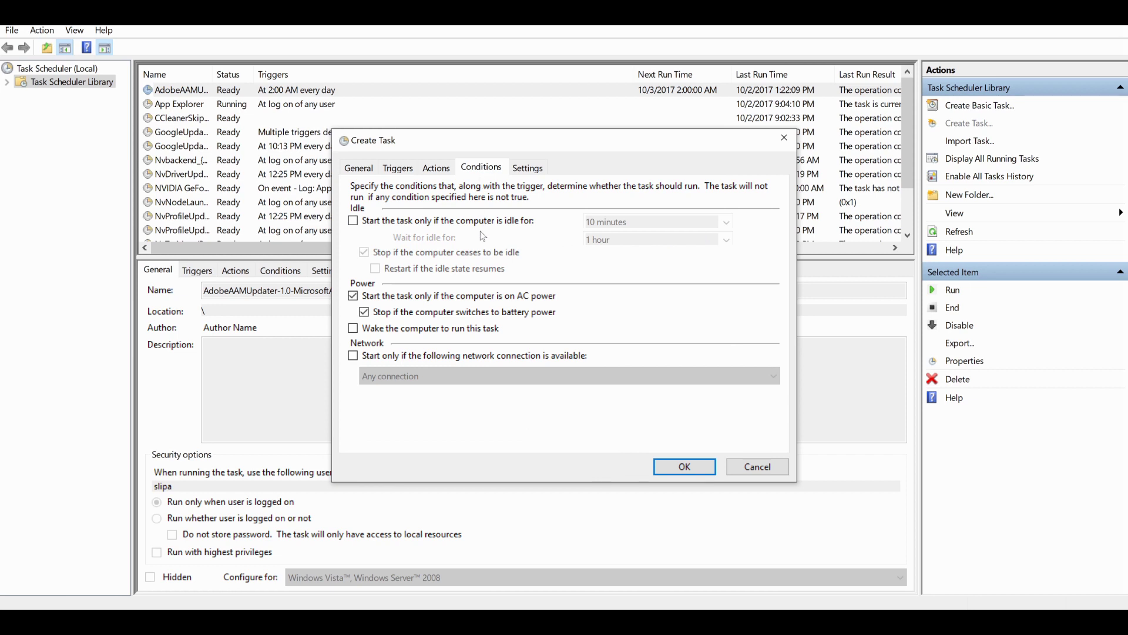
# Clear the AC-power-only start condition and save the throttlestop task
pyautogui.click(354, 297)
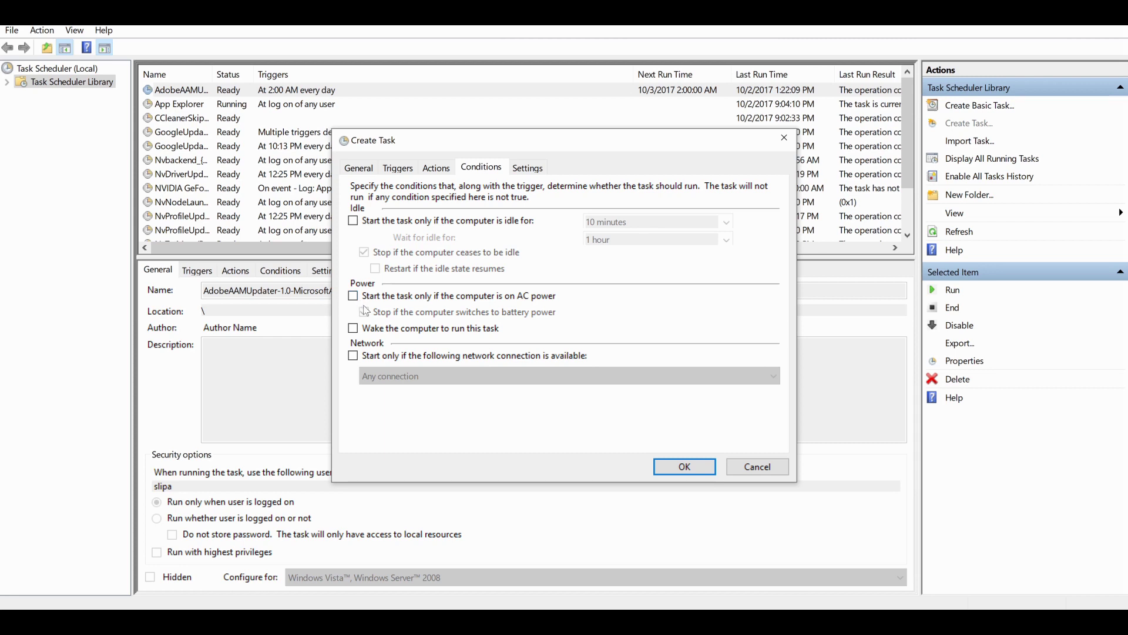
pyautogui.click(534, 175)
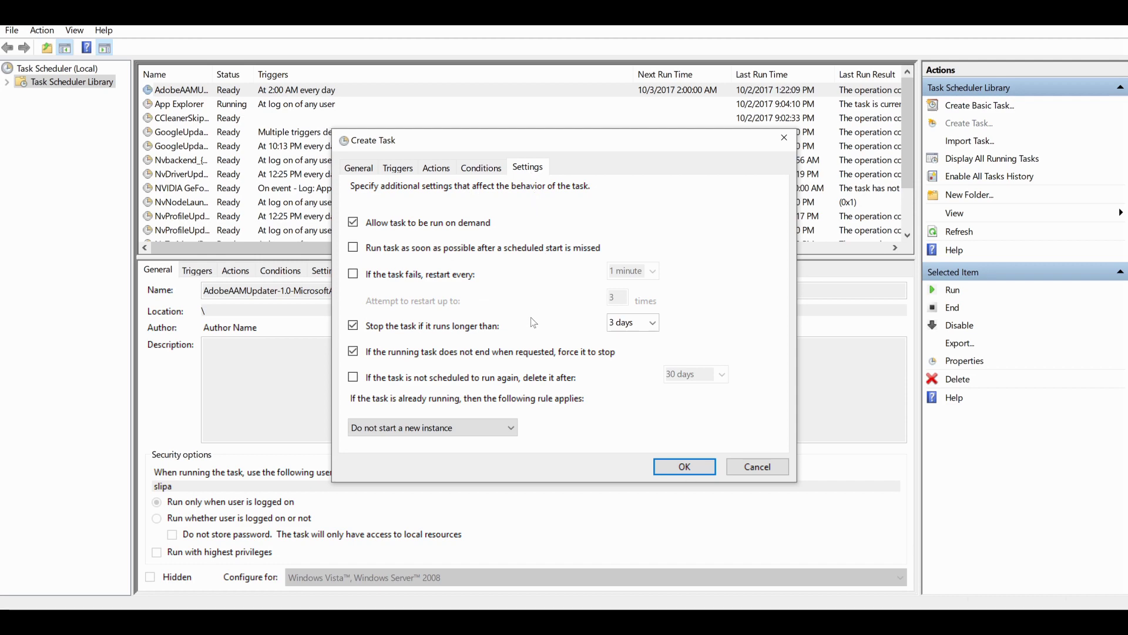
pyautogui.click(683, 467)
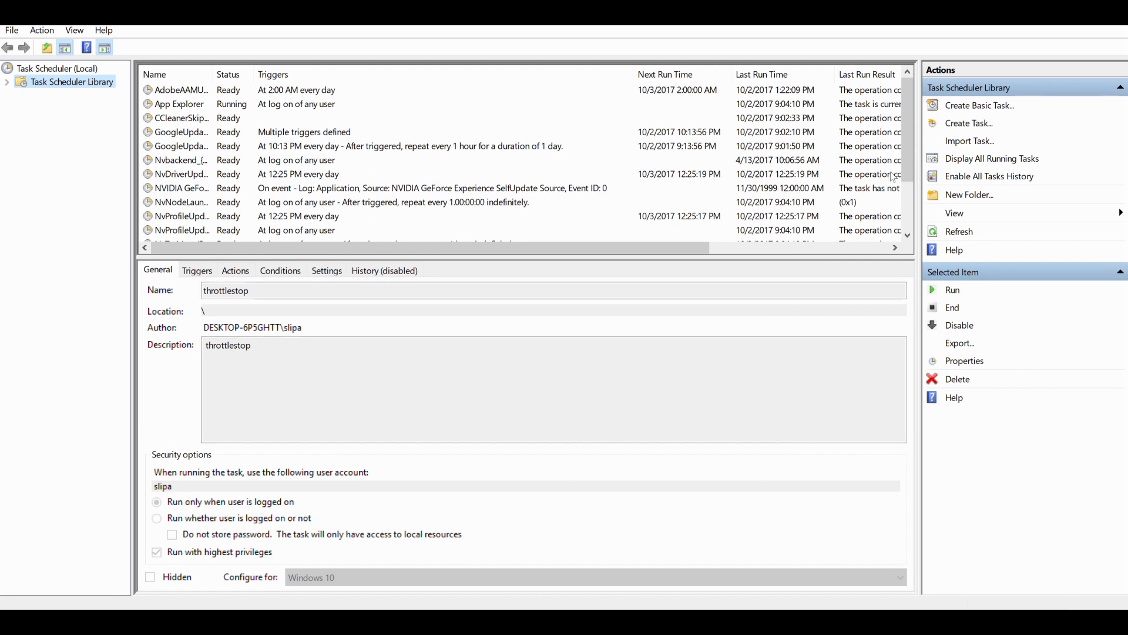
# Scroll the Task Scheduler task list to check the saved throttlestop task
pyautogui.moveTo(905, 149); pyautogui.dragTo(906, 207)
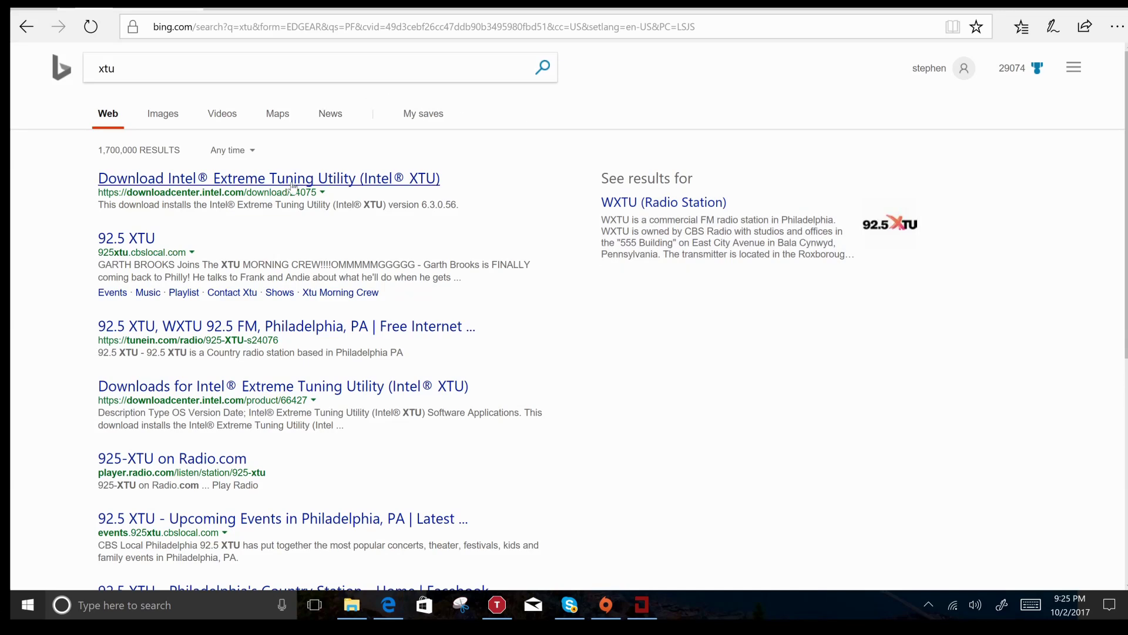
# Download xtu-setup-exe.exe after accepting Intel's terms, run it, and agree to the XTU licence
pyautogui.click(293, 184)
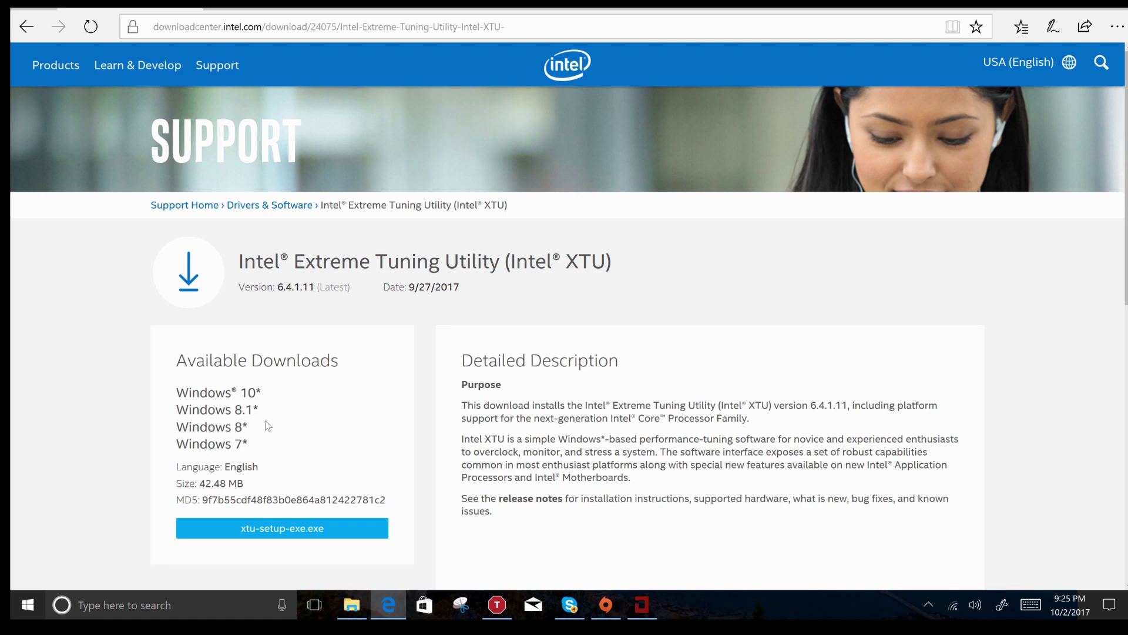
pyautogui.click(285, 528)
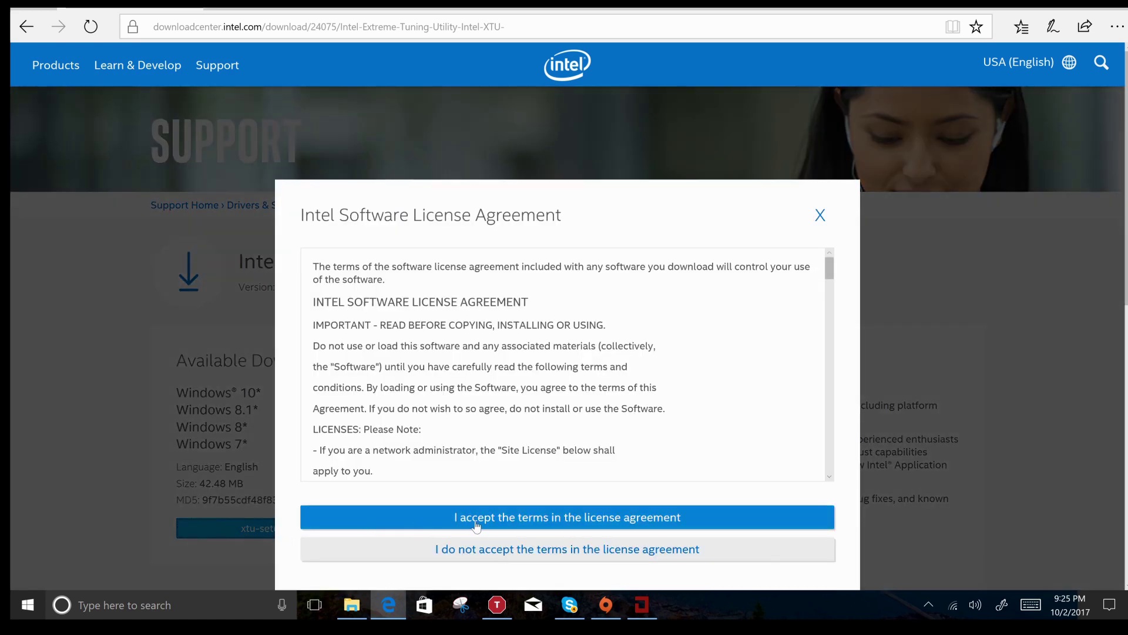
pyautogui.click(491, 525)
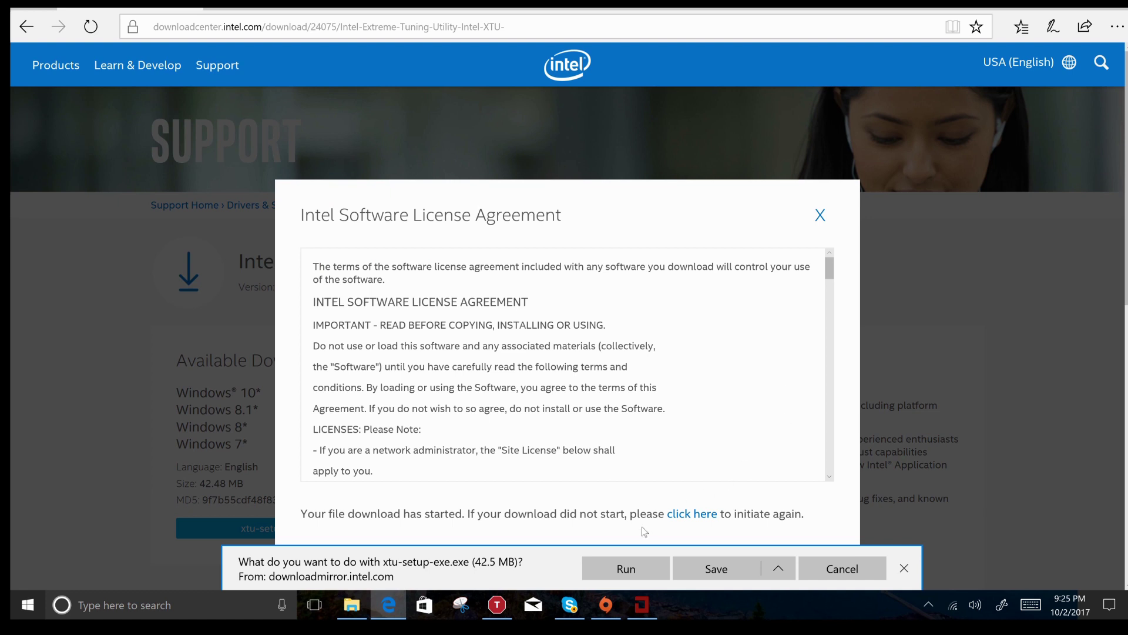
pyautogui.click(622, 567)
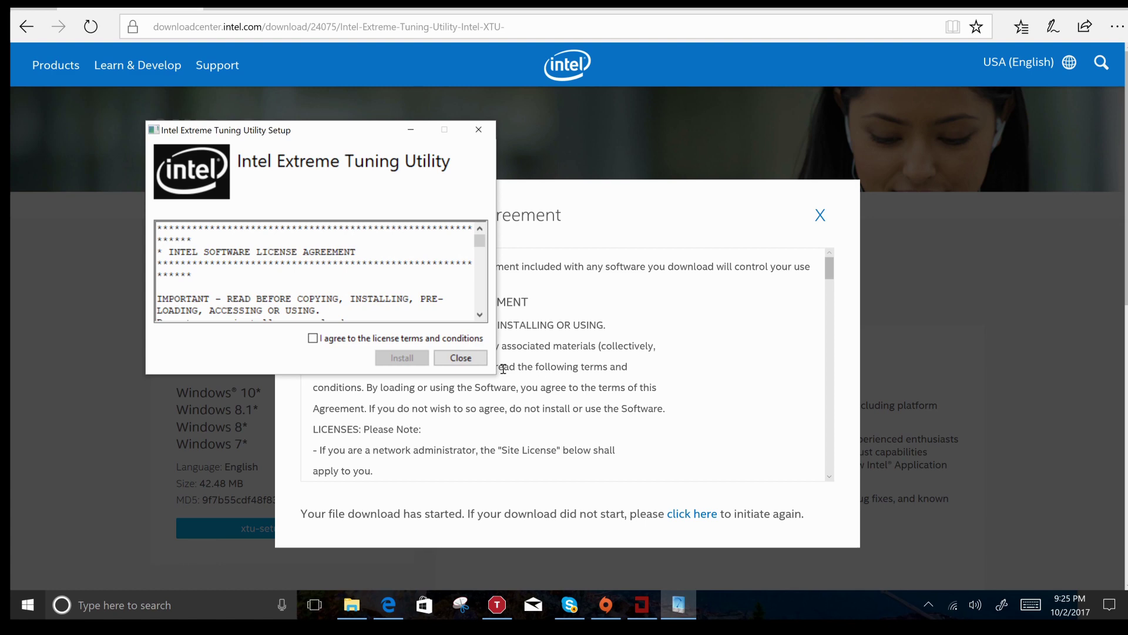
pyautogui.click(312, 339)
# Install XTU, then set the Core Voltage Offset to -0.145 V and apply it
pyautogui.click(402, 358)
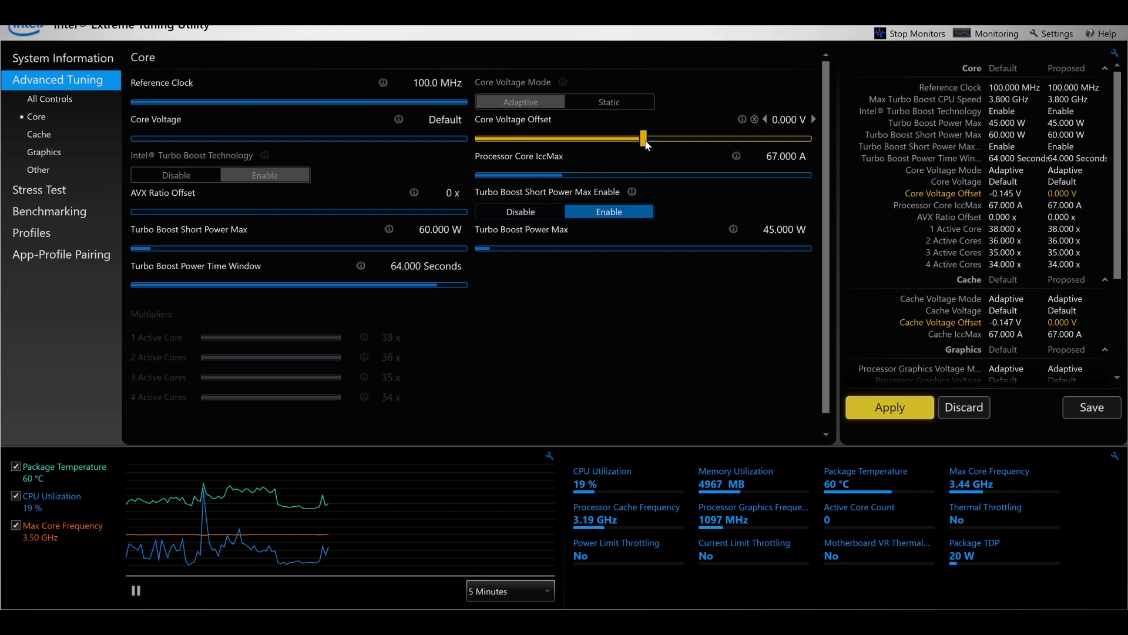
pyautogui.moveTo(647, 145); pyautogui.dragTo(617, 136)
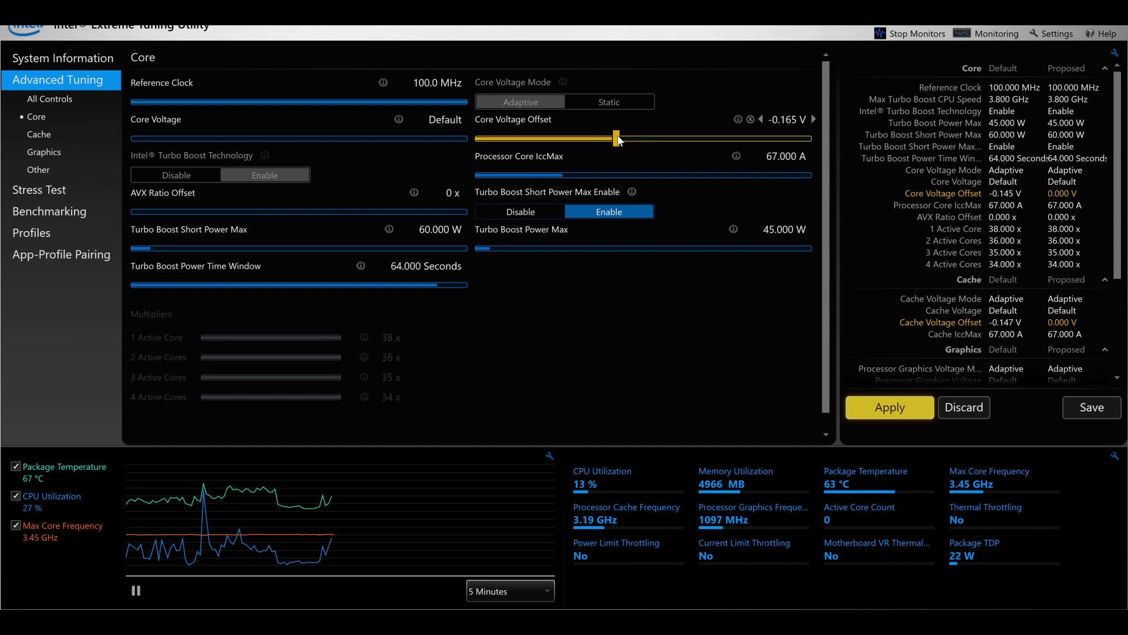
pyautogui.moveTo(618, 139); pyautogui.dragTo(623, 139)
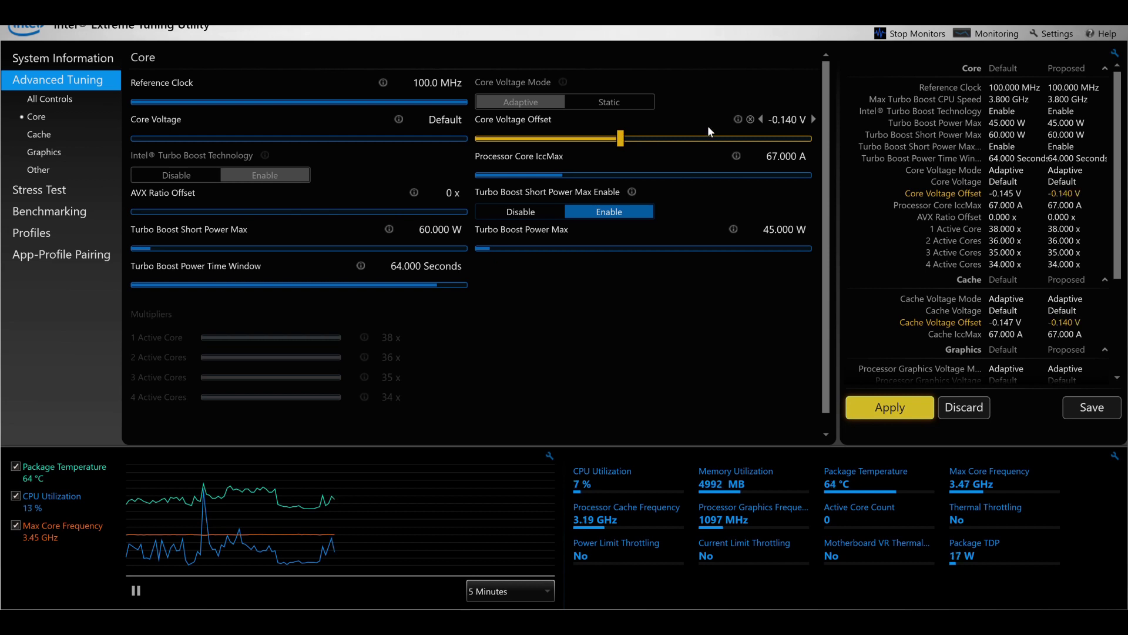
pyautogui.click(761, 120)
pyautogui.click(762, 120)
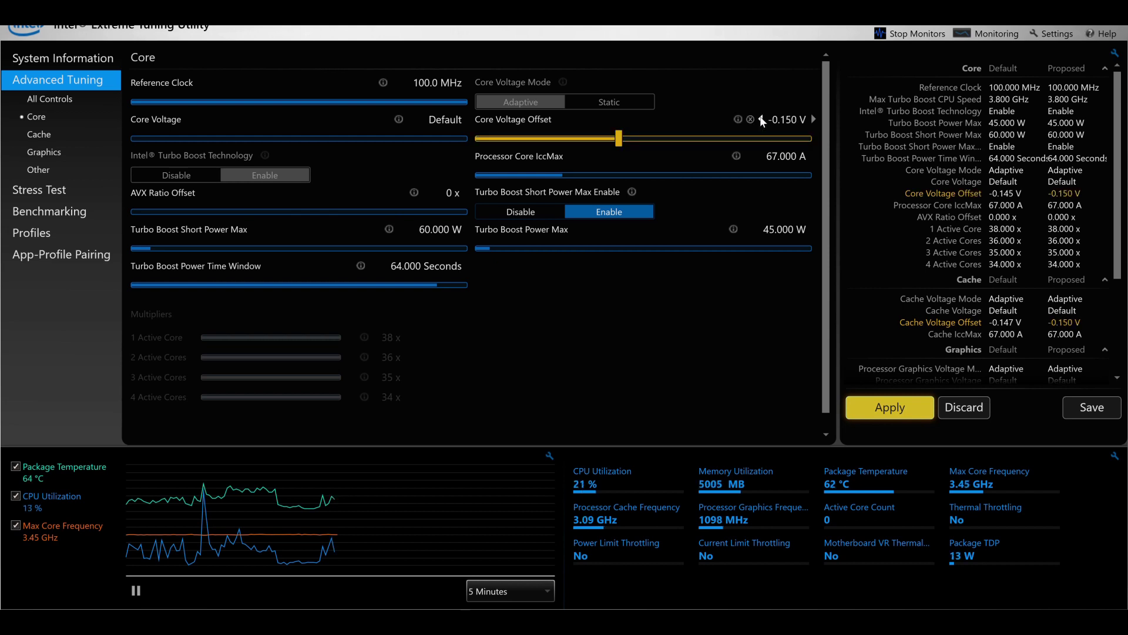
pyautogui.click(814, 119)
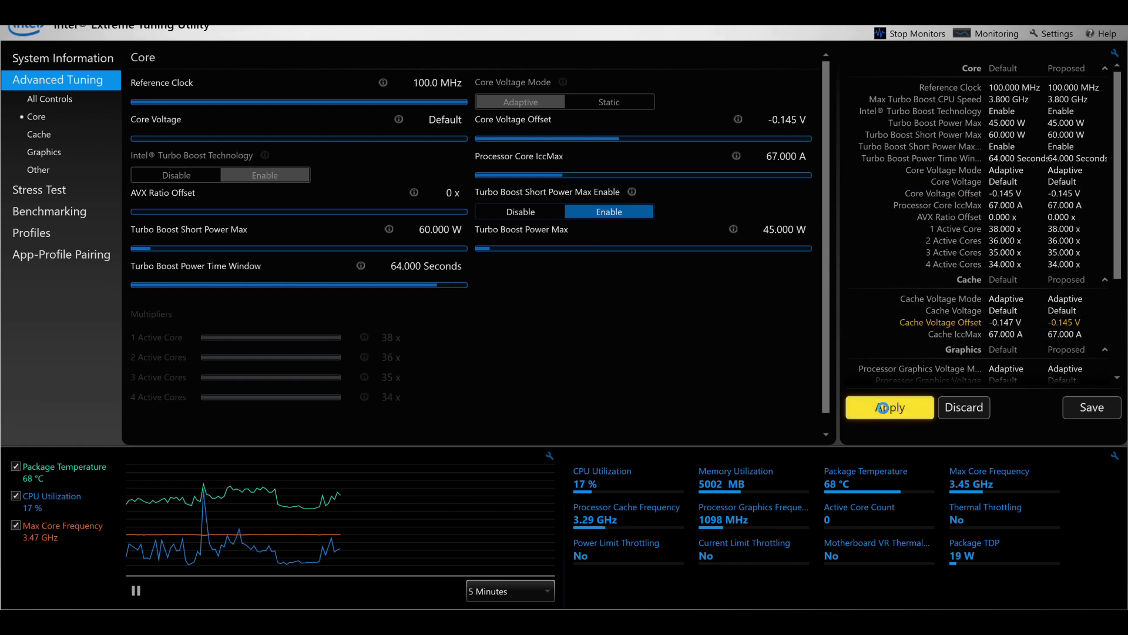
pyautogui.click(883, 407)
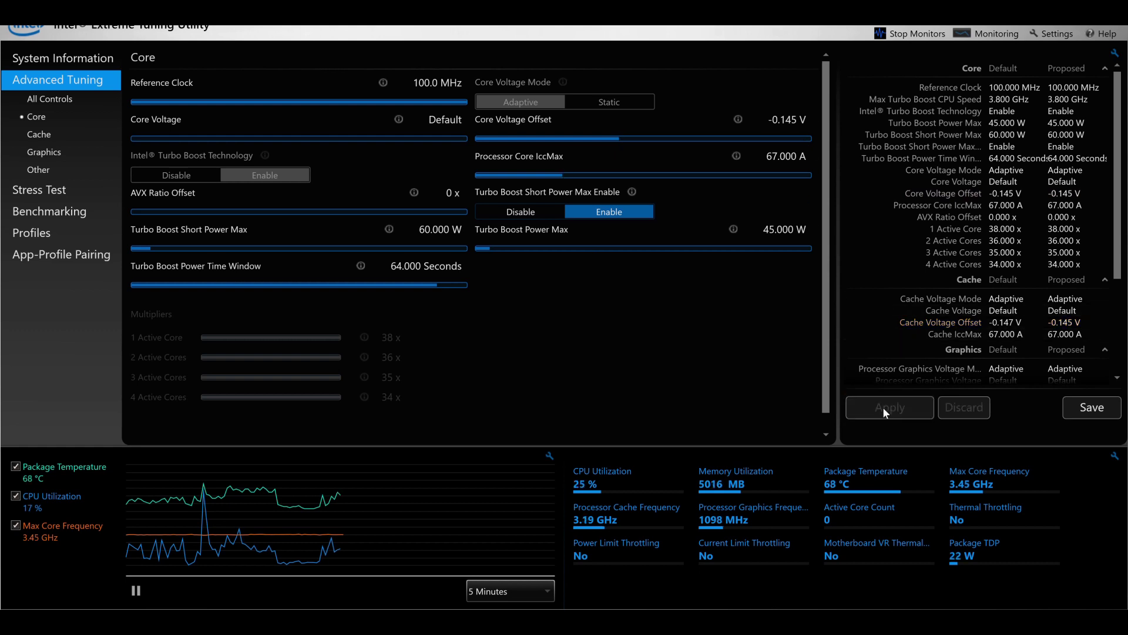
# Set the Processor Graphics Voltage Offset to -0.183 V and apply it
pyautogui.click(49, 139)
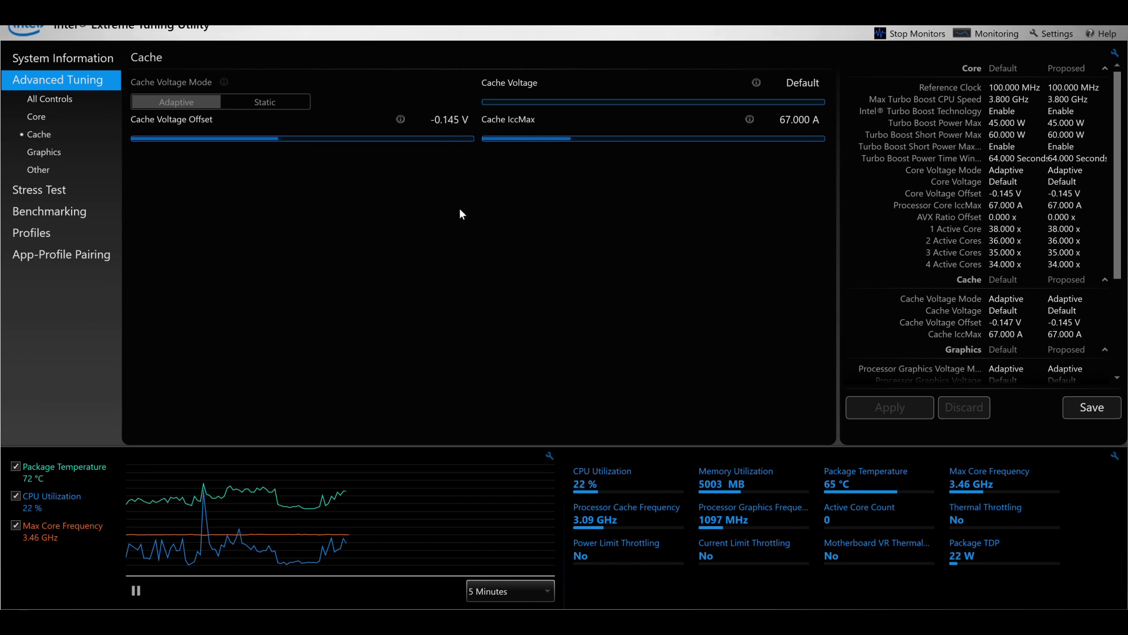
pyautogui.click(52, 153)
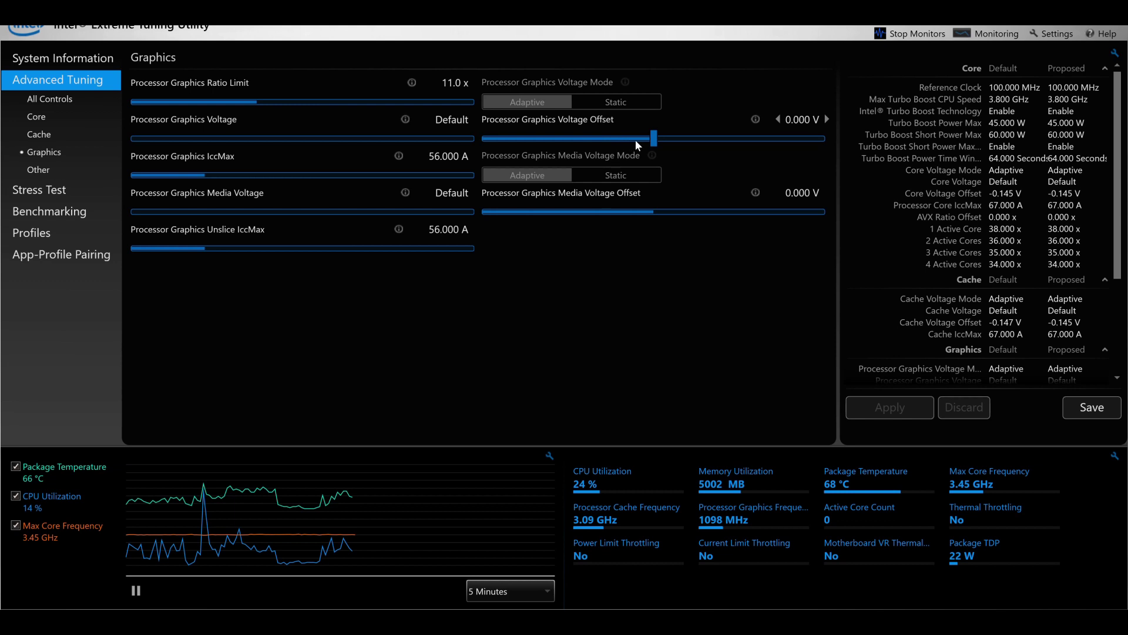
pyautogui.moveTo(651, 140); pyautogui.dragTo(622, 135)
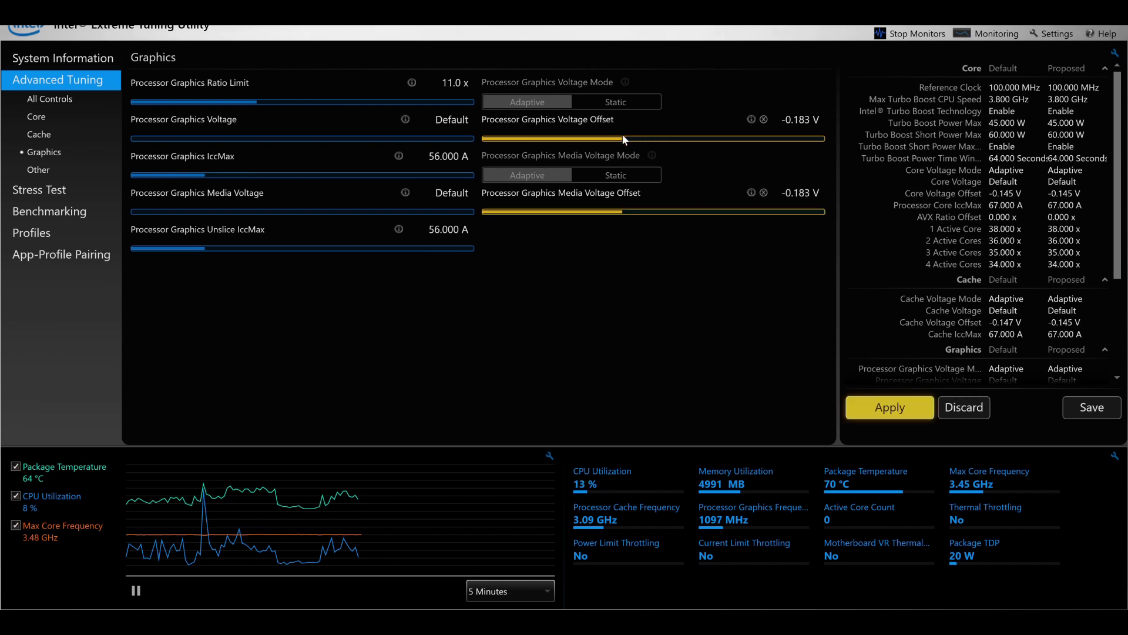
pyautogui.click(876, 405)
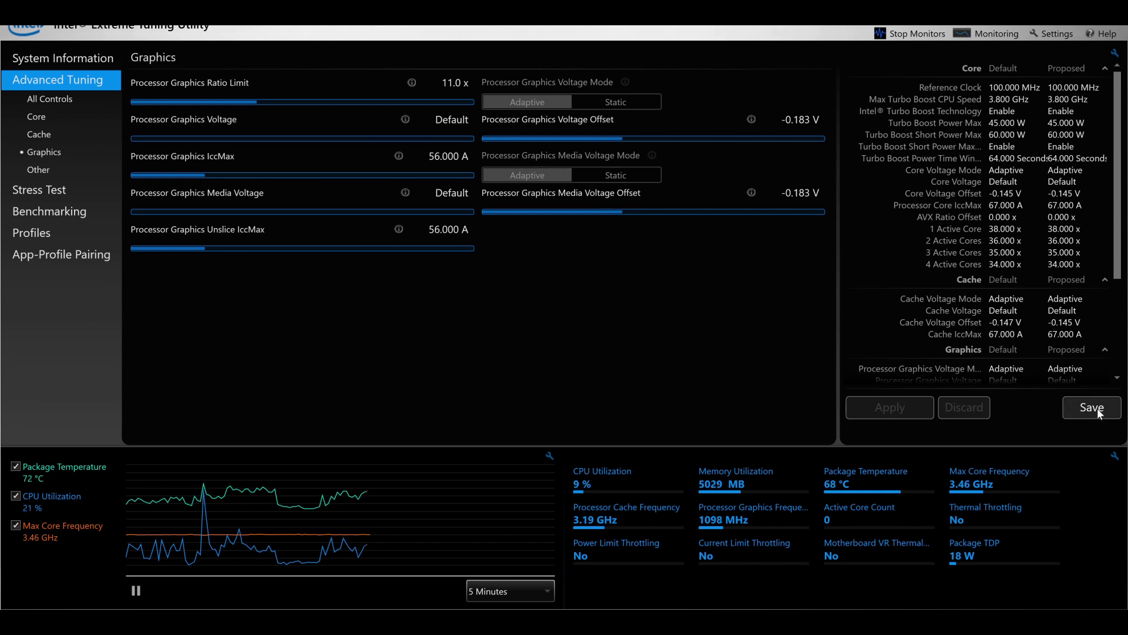
# Save the current settings as a profile named 'max undervolt'
pyautogui.click(33, 236)
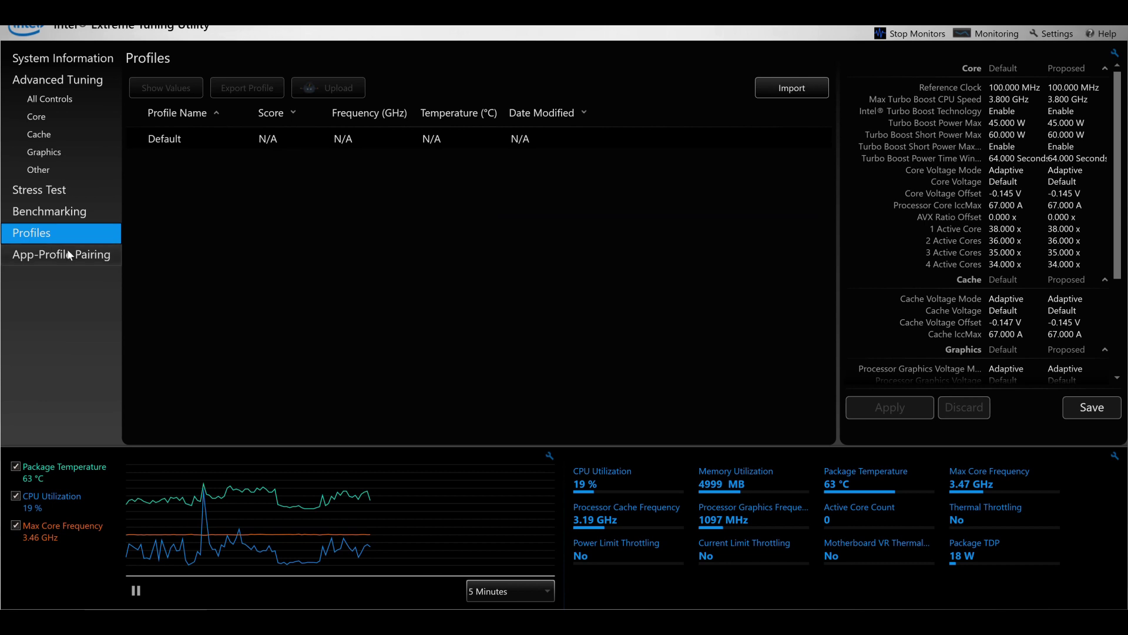
pyautogui.click(1088, 412)
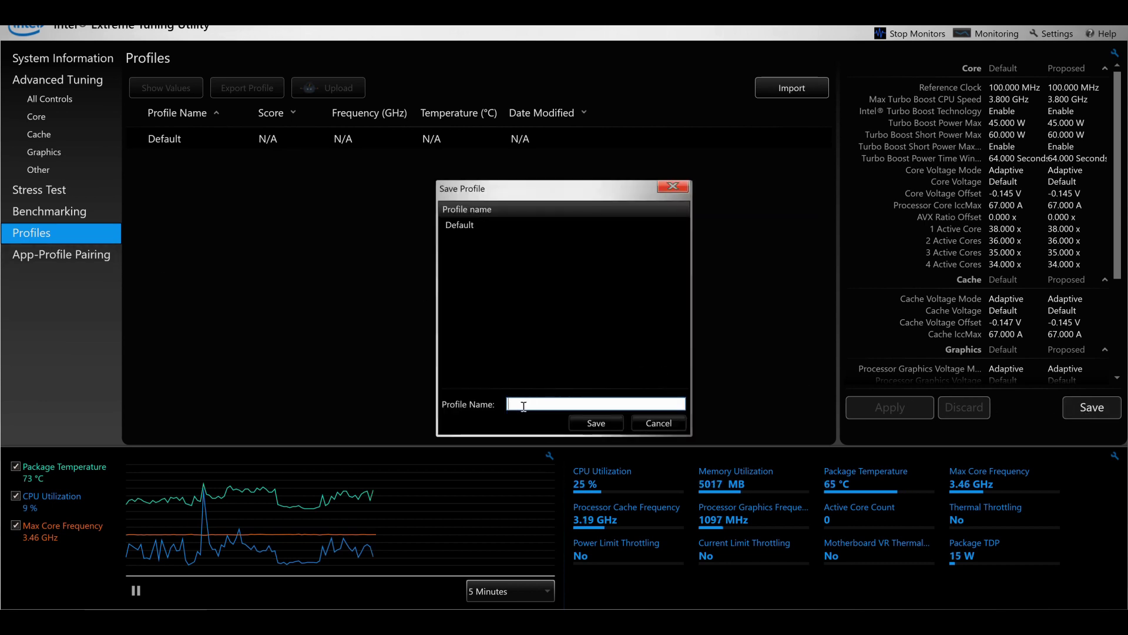
pyautogui.write('max undervolt')
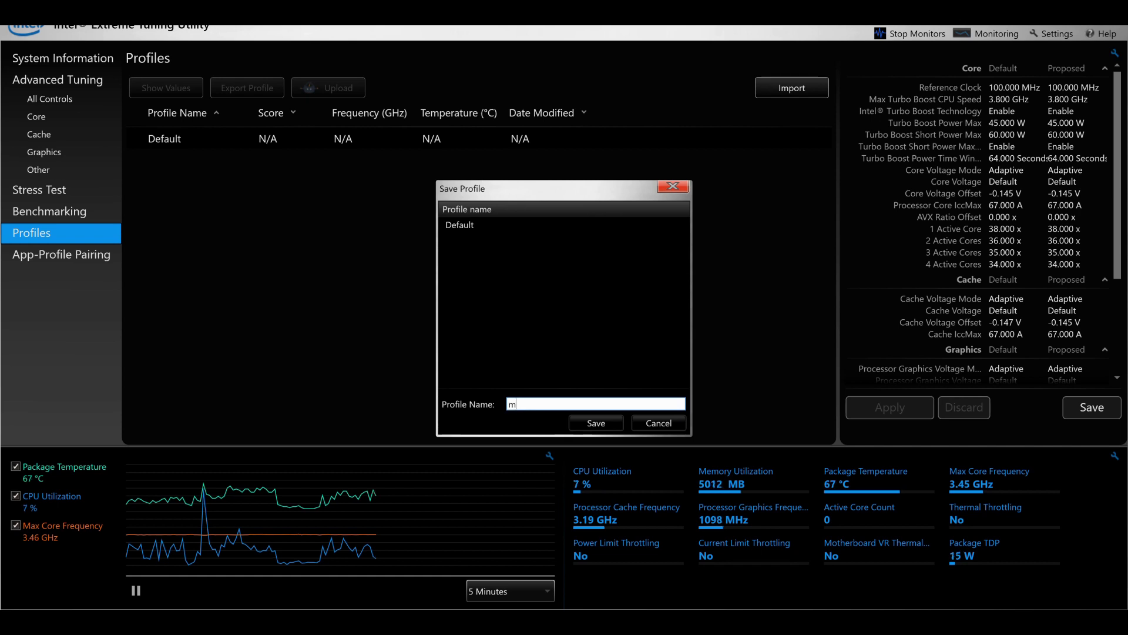
pyautogui.press('Return')
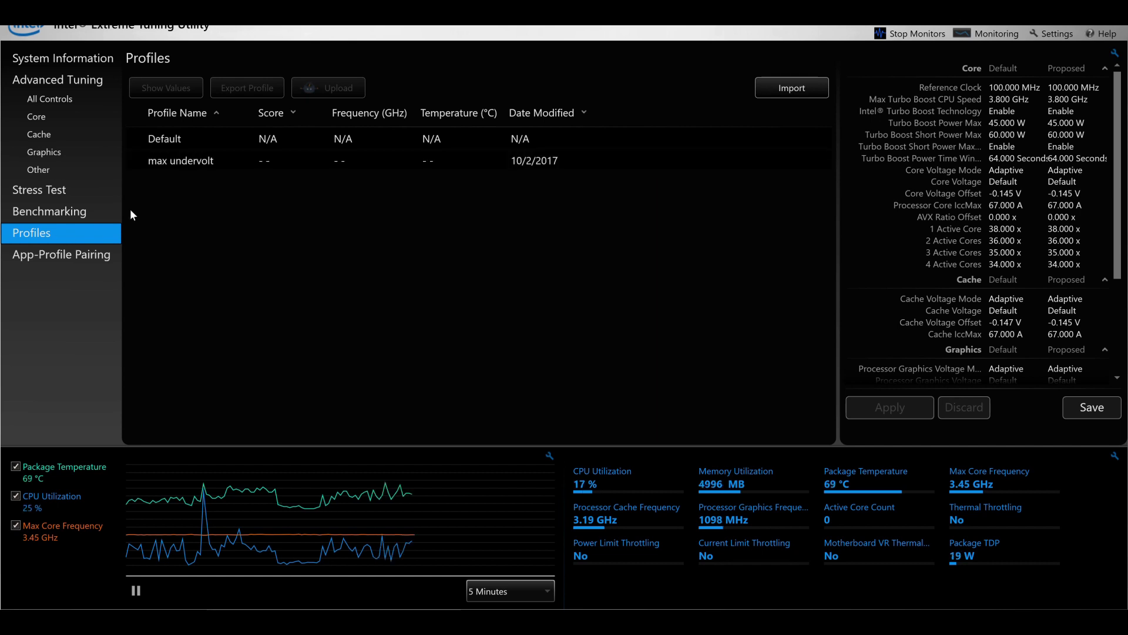
# Load and apply the Default profile's values from the Profiles page
pyautogui.click(168, 140)
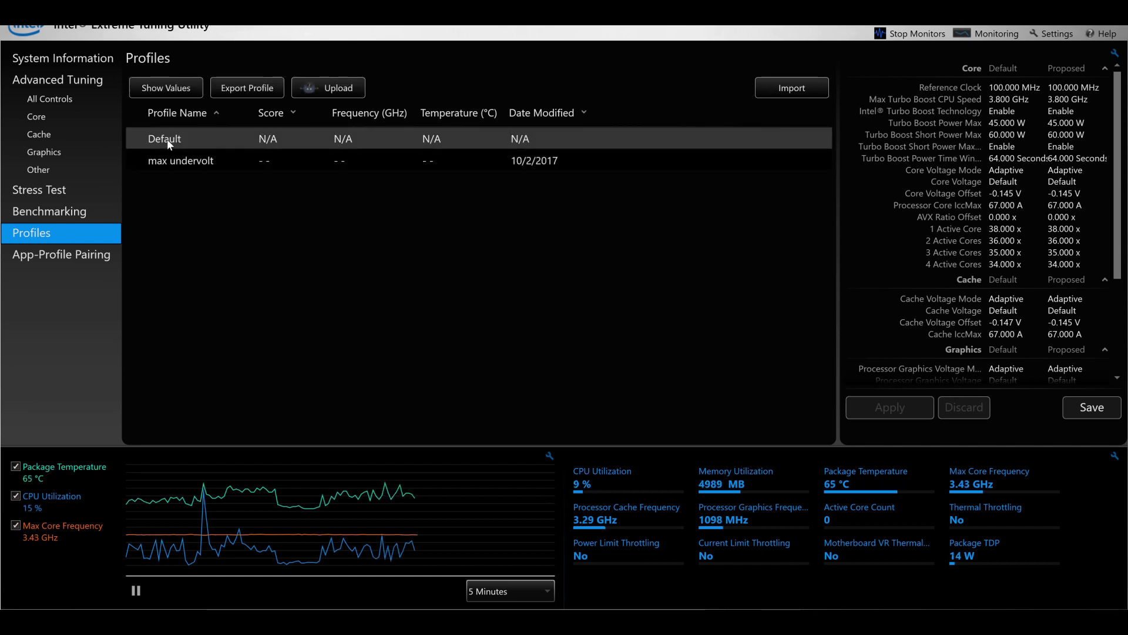
pyautogui.click(163, 86)
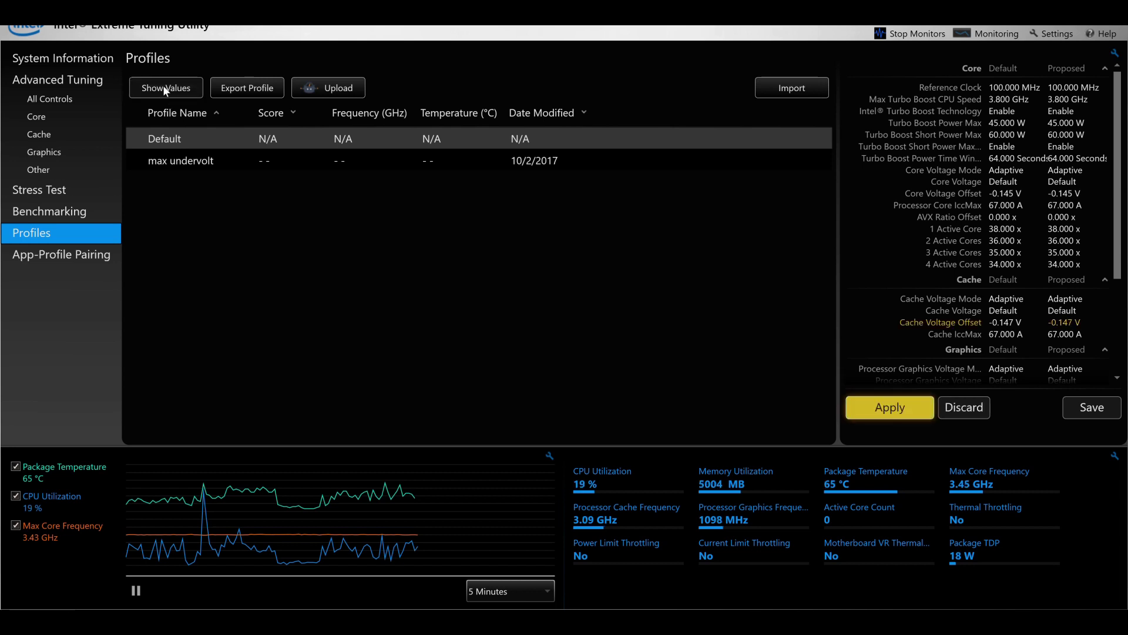
pyautogui.click(886, 412)
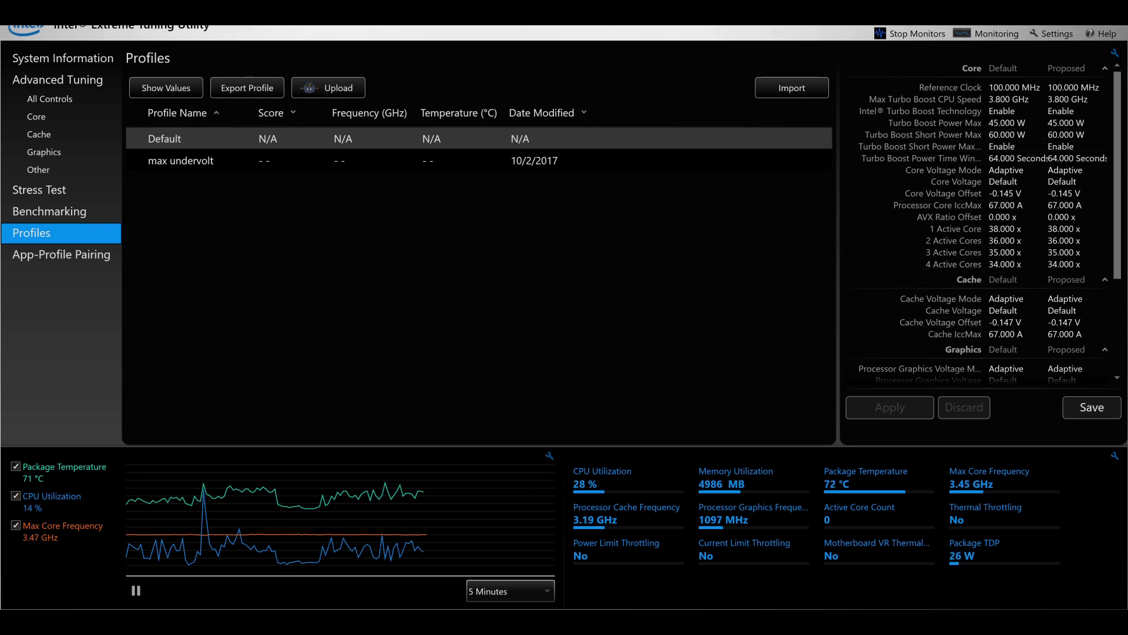
pyautogui.click(172, 163)
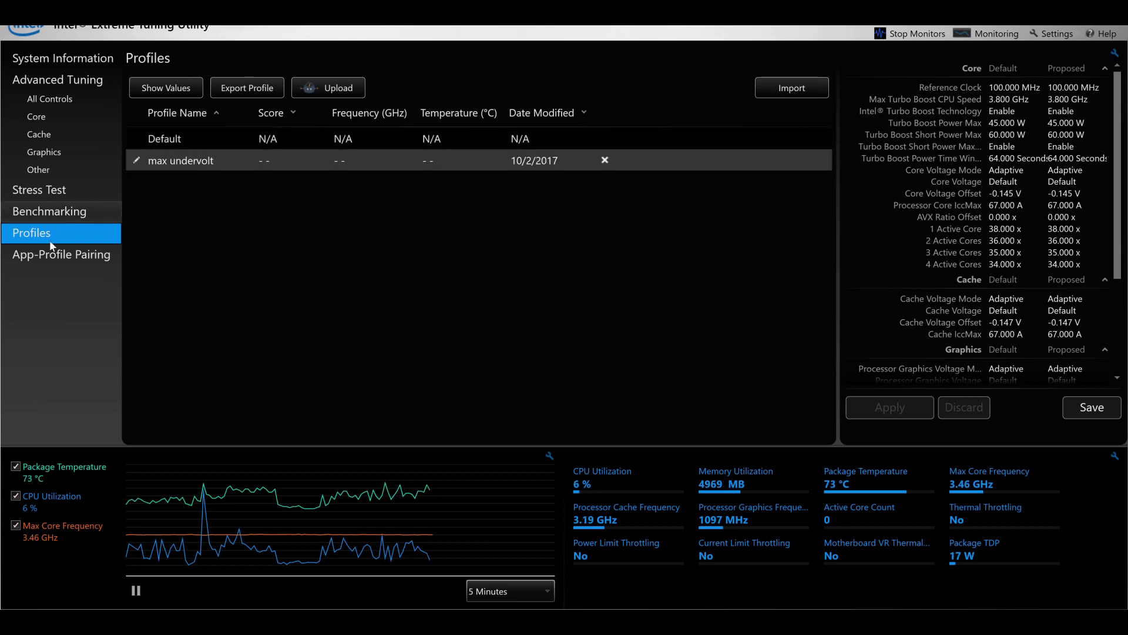
# Show the max undervolt profile's values and apply them
pyautogui.click(160, 86)
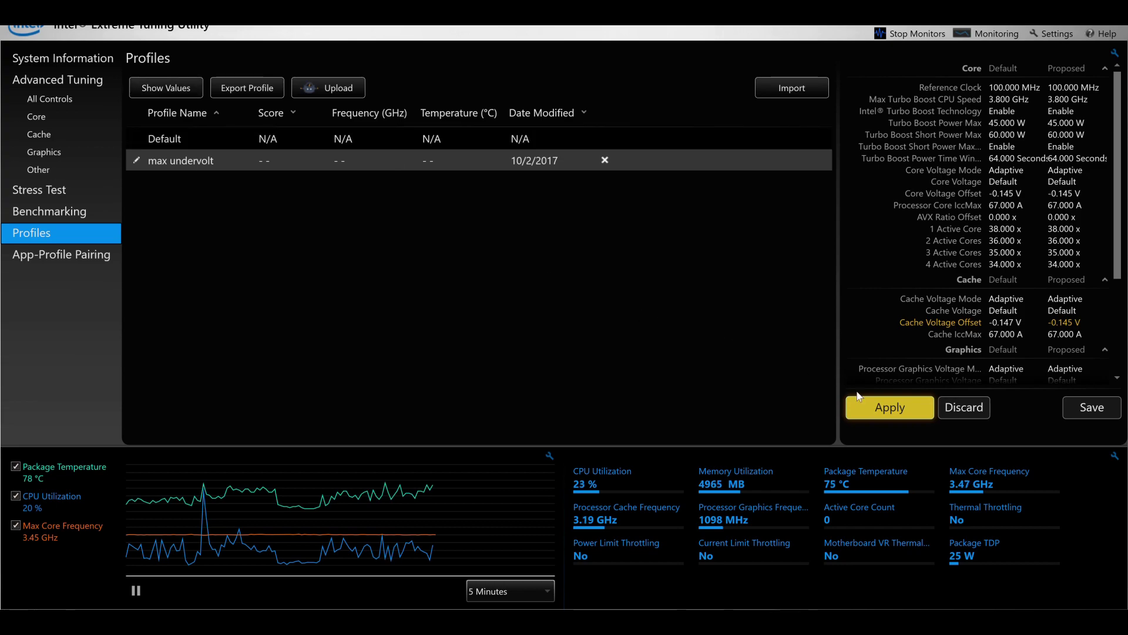
pyautogui.click(879, 407)
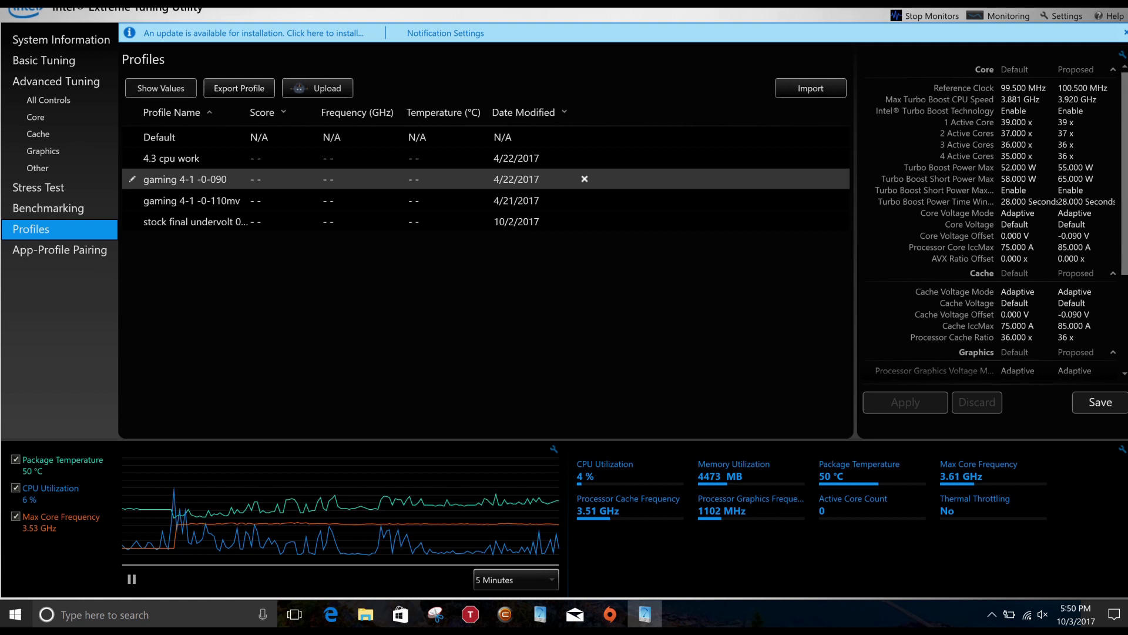
# Load the gaming 4-1 -0-090 profile with 41x turbo ratios and -0.090 V core offset
pyautogui.click(353, 179)
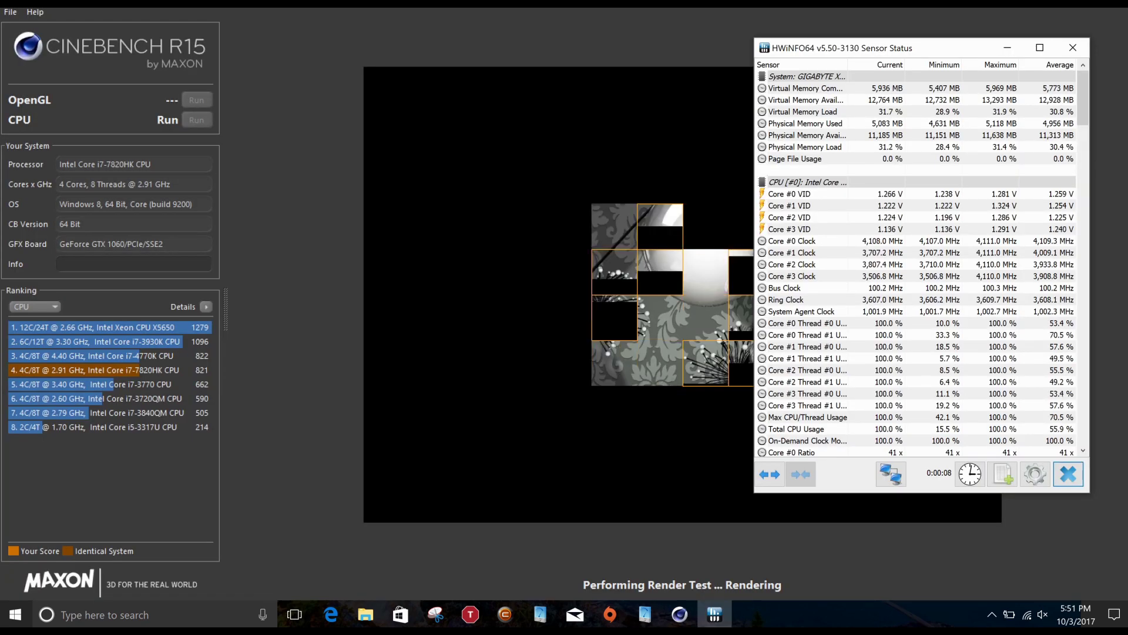
# Scroll through the sensor readings while the Cinebench R15 CPU test renders
pyautogui.scroll(-1, 922, 263)
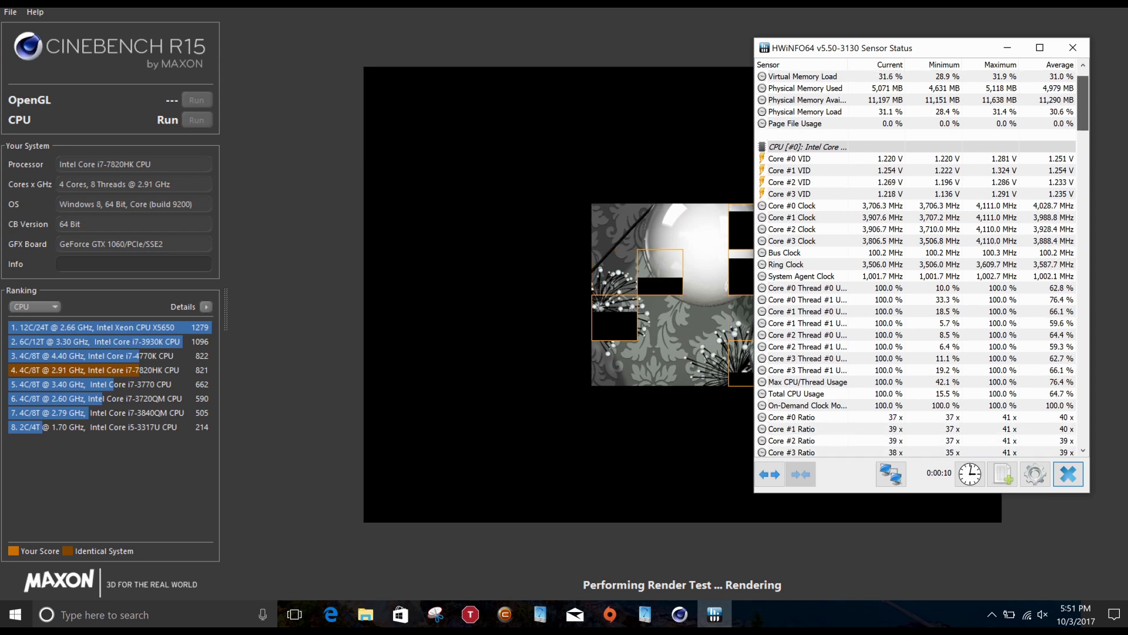
pyautogui.scroll(-2, 922, 264)
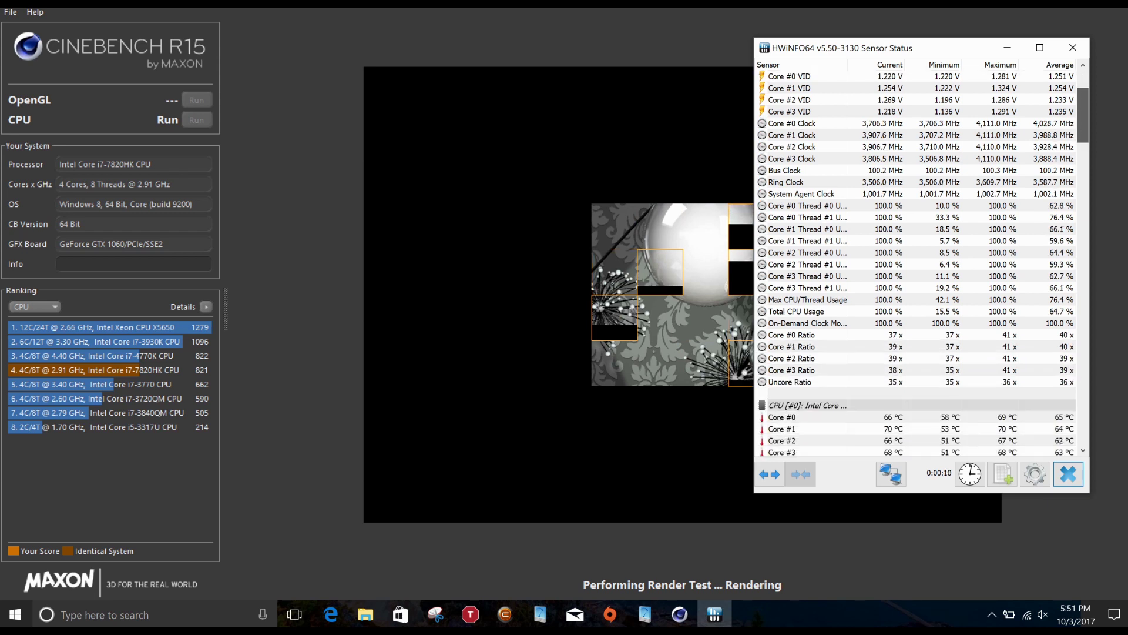
pyautogui.scroll(-2, 921, 264)
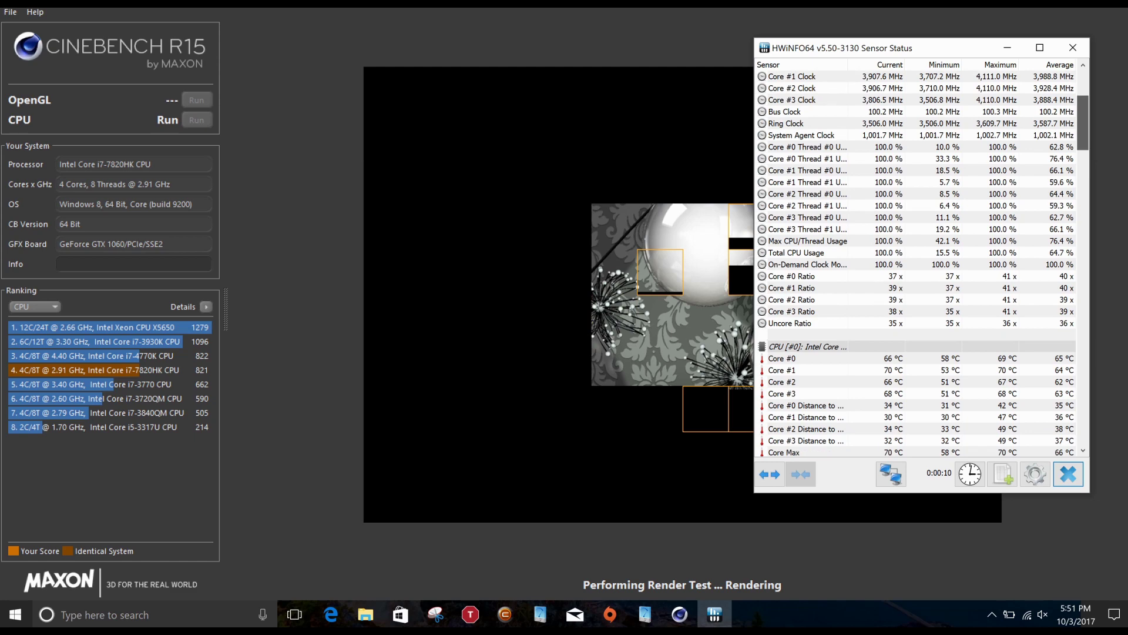